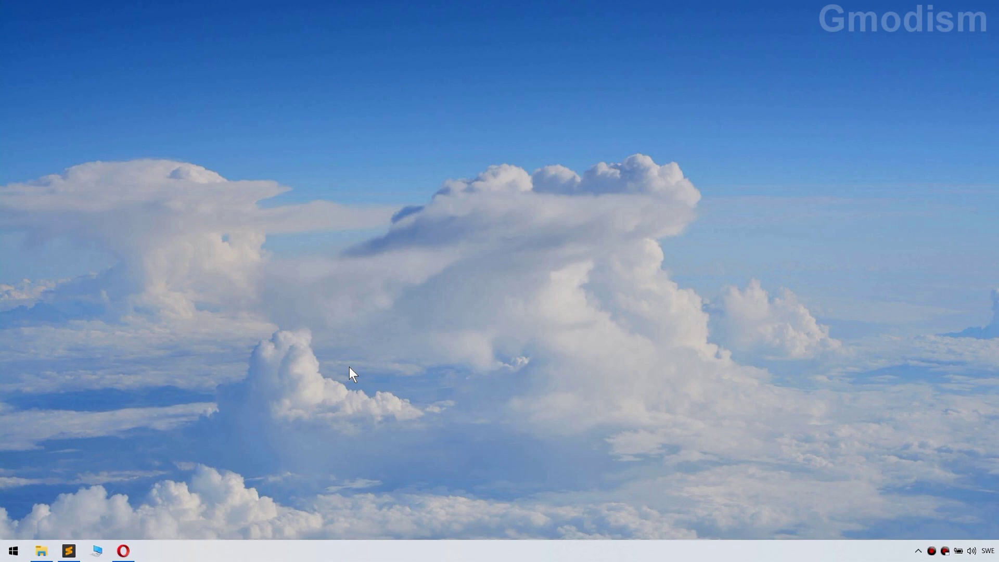
Step: Show Advanced display settings for the Intel HD Graphics 620 display via Settings > System > Display
right_click(14, 552)
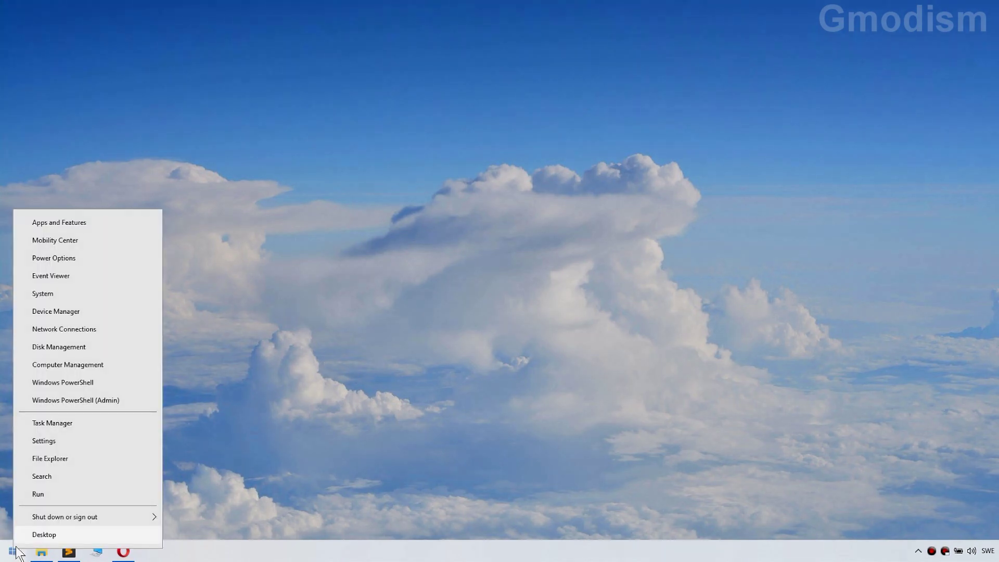
click(65, 442)
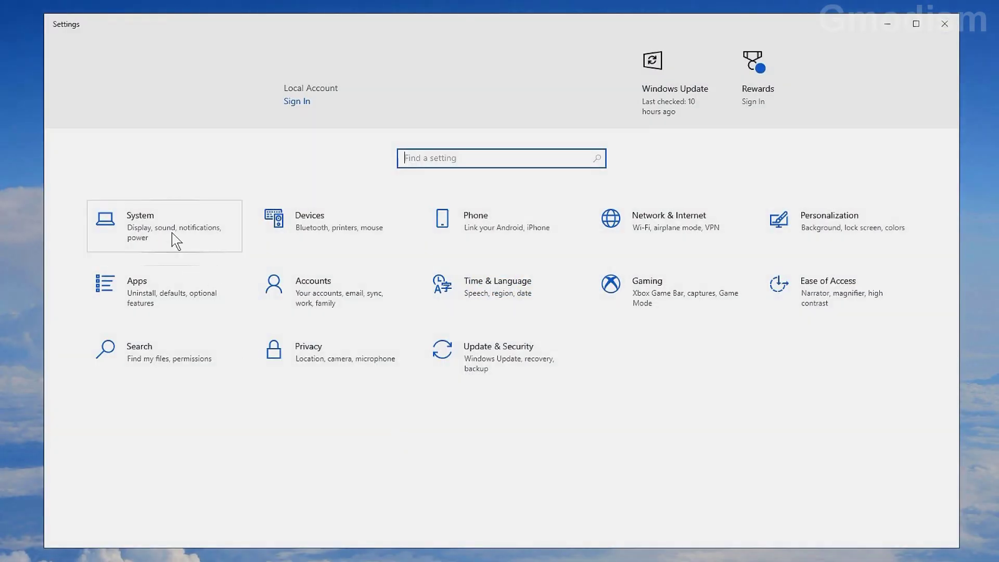
click(172, 226)
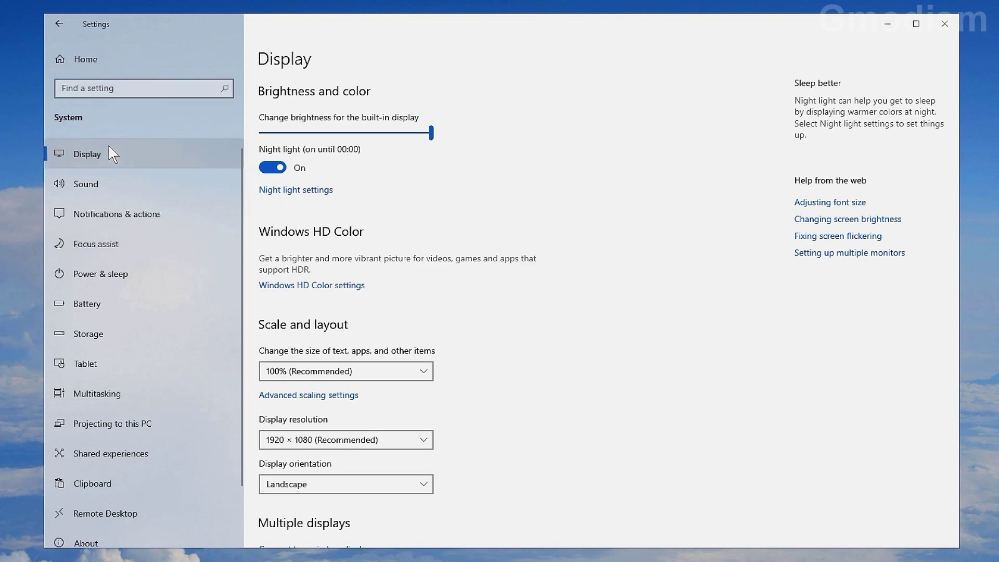
scroll(633, 337, down, 3)
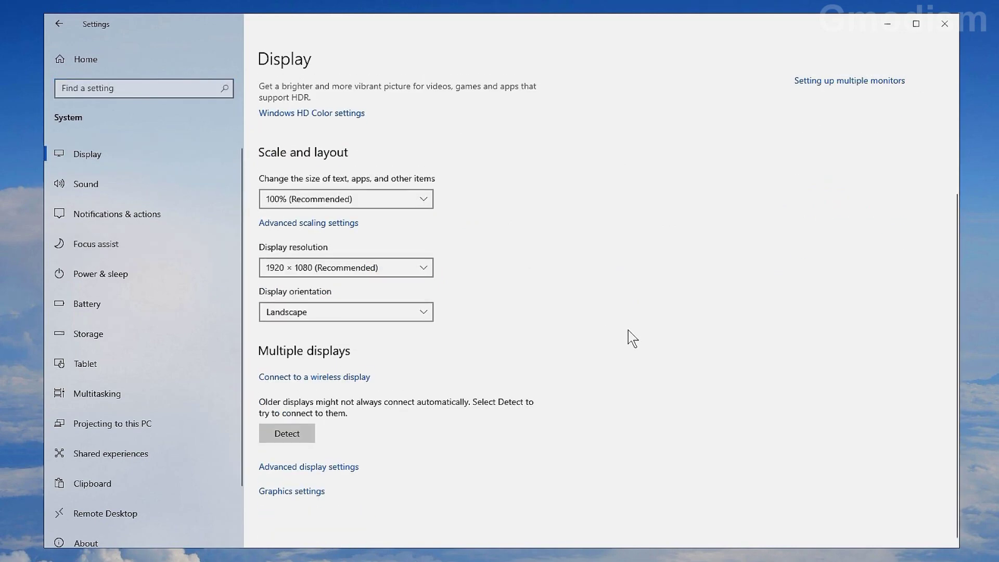
scroll(633, 338, up, 3)
scroll(632, 338, down, 3)
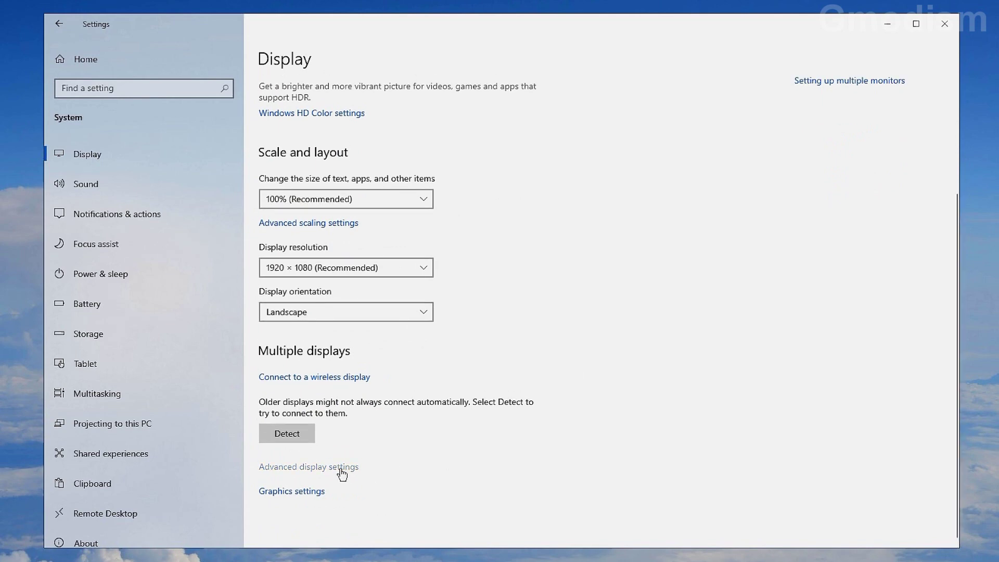
click(341, 461)
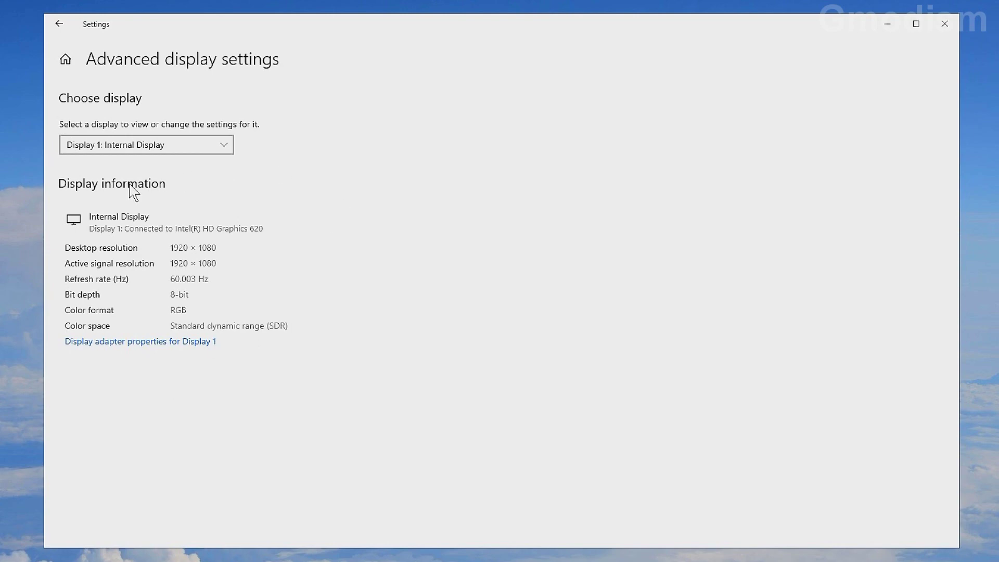
Step: Check the Monitor tab's Screen refresh rate list, leaving it at 60 Hertz
click(148, 344)
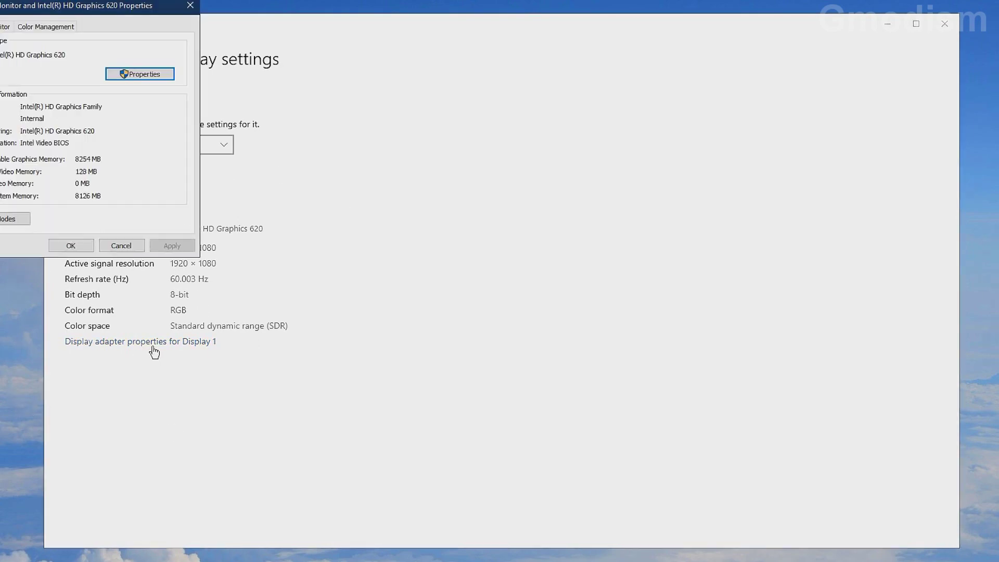
drag(74, 6, 474, 167)
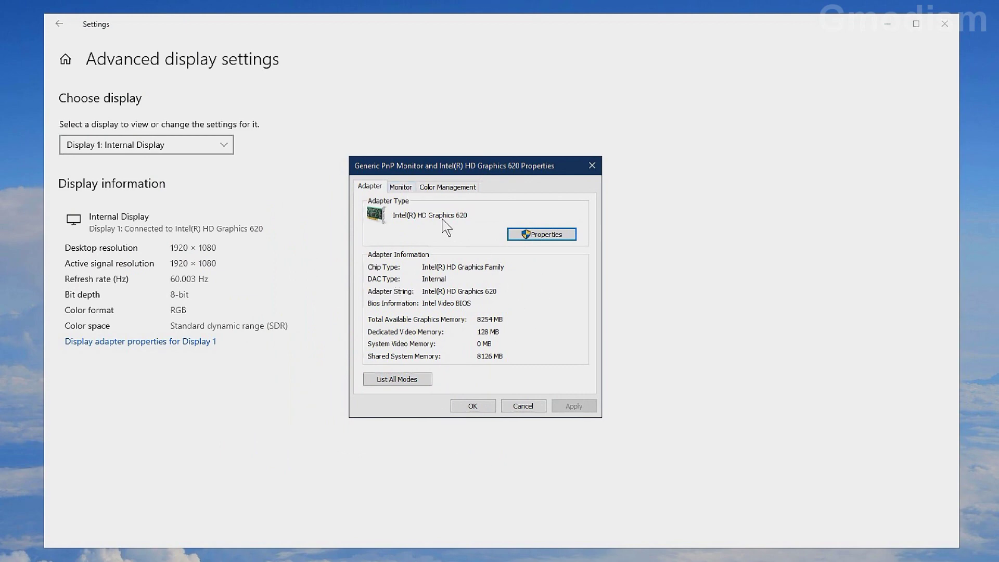
click(401, 188)
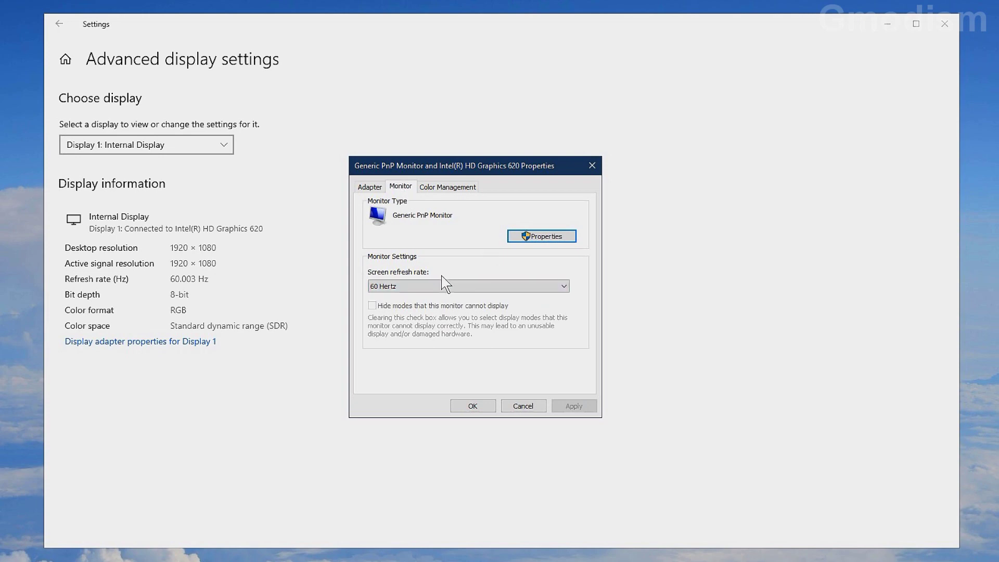
click(427, 287)
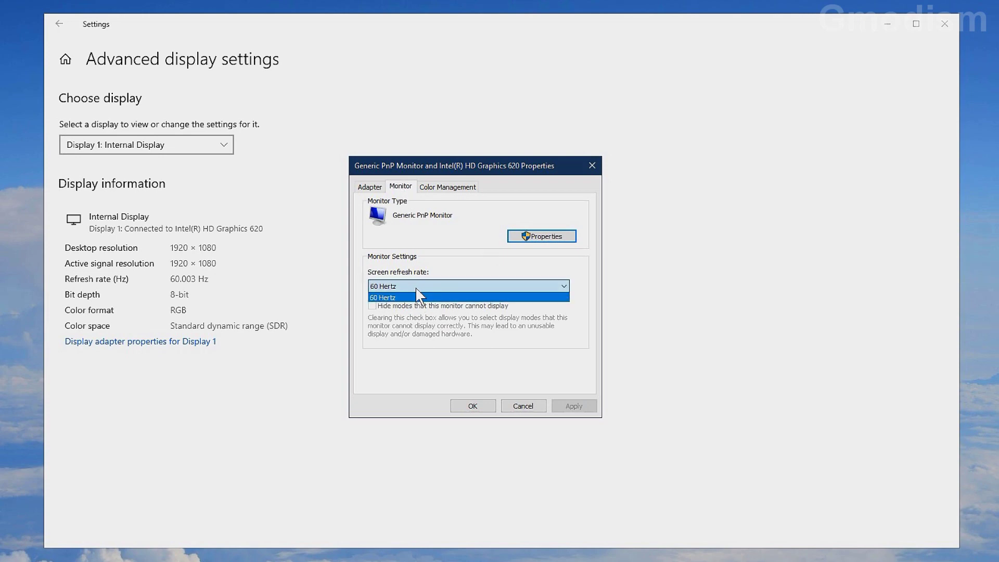
click(427, 288)
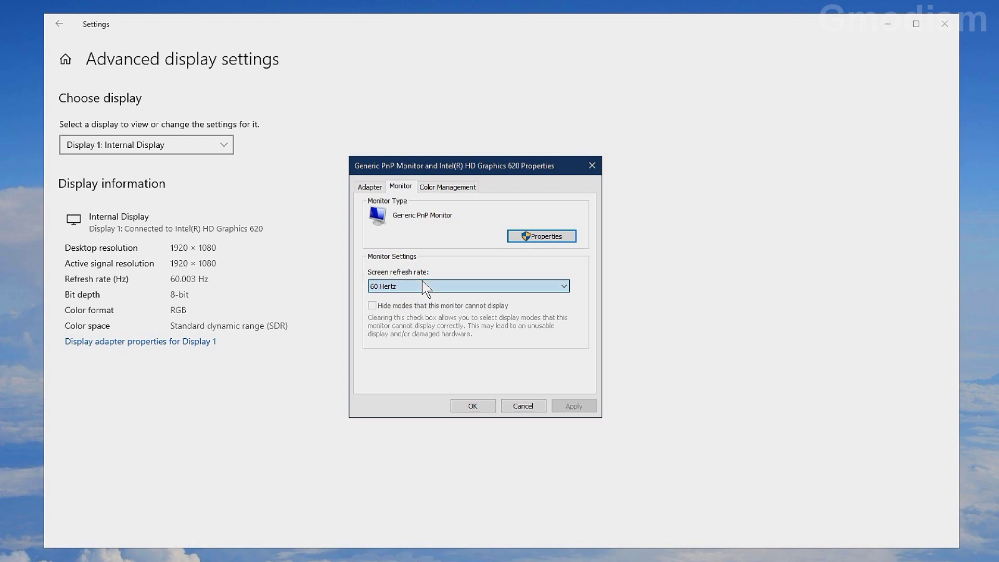
click(426, 288)
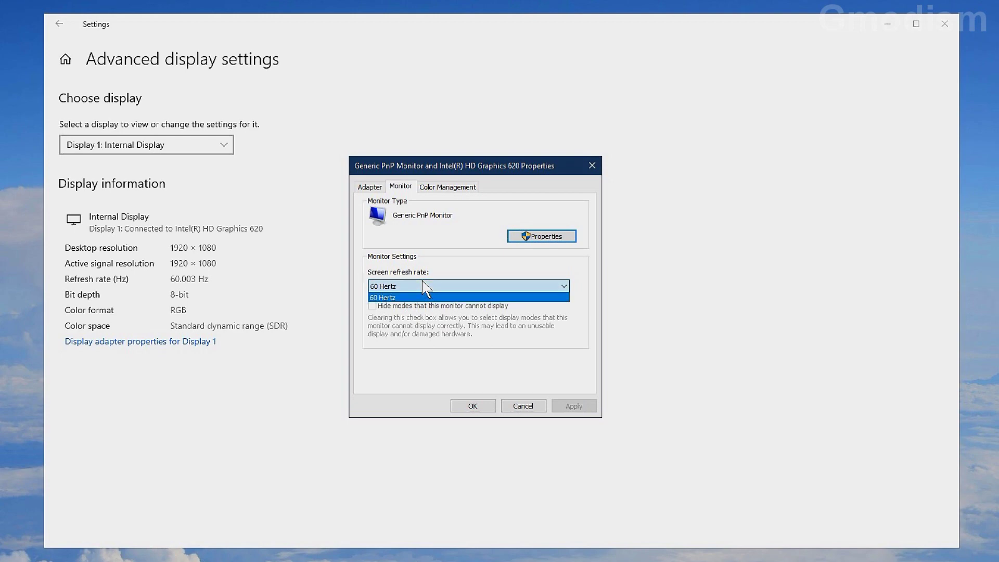
click(461, 297)
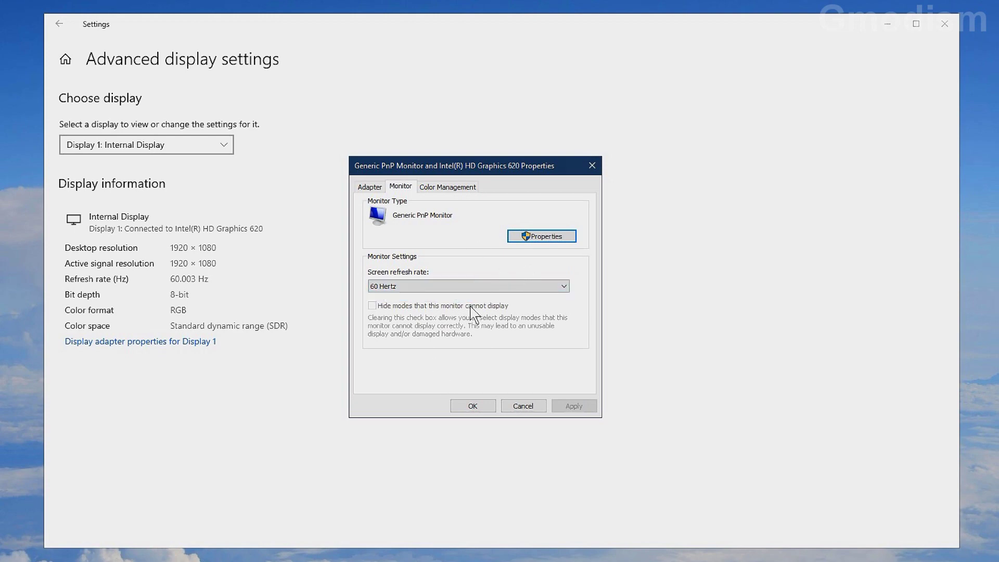
click(504, 287)
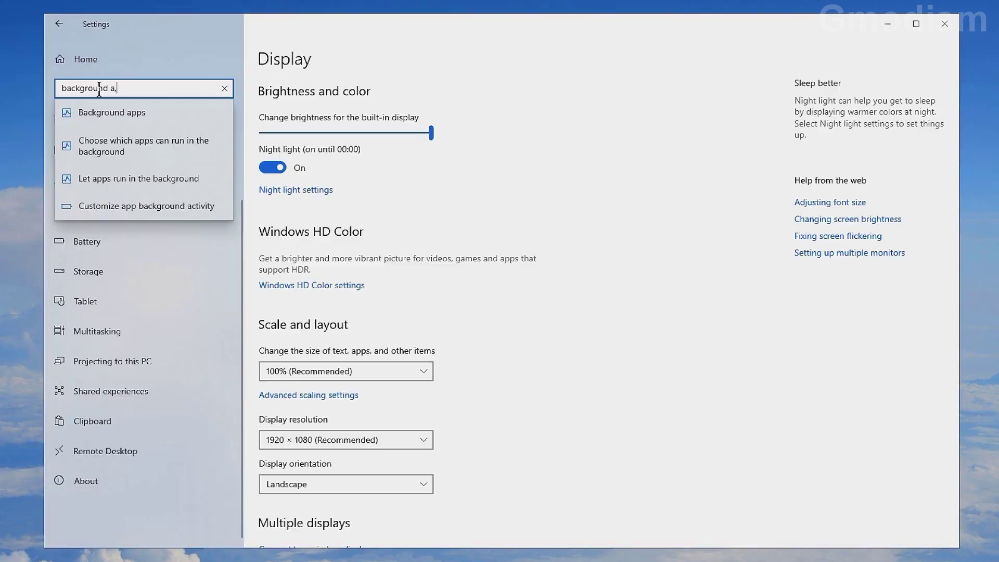
Step: Confirm background apps are Off on the Background apps page, then close Settings
click(141, 112)
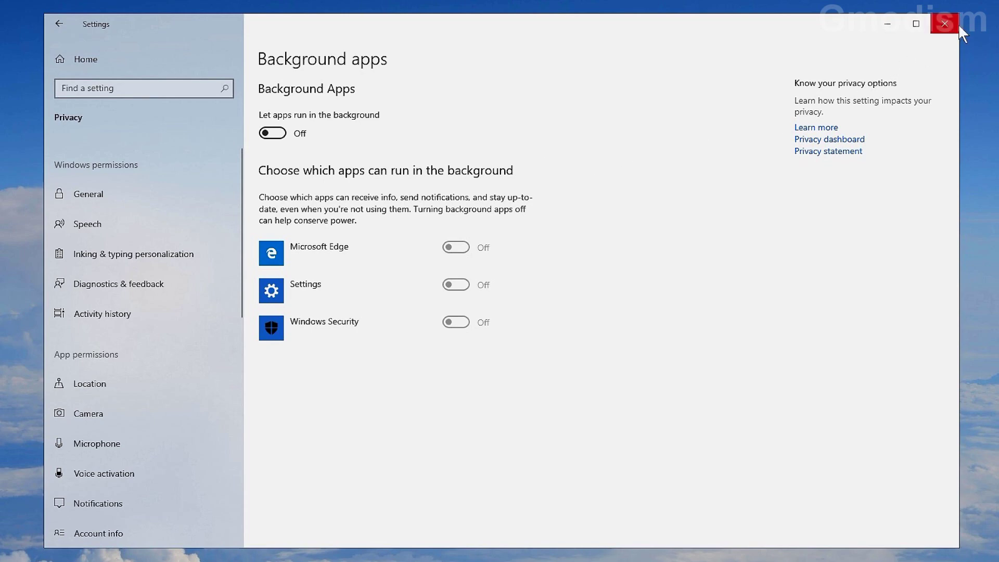
click(946, 23)
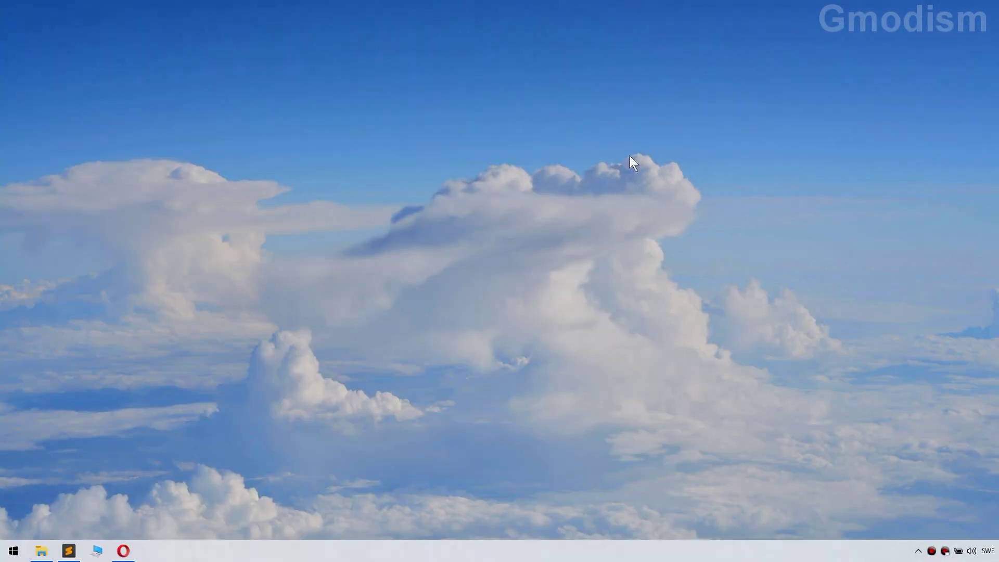
Step: Launch NVIDIA Control Panel from the desktop right-click menu
right_click(430, 130)
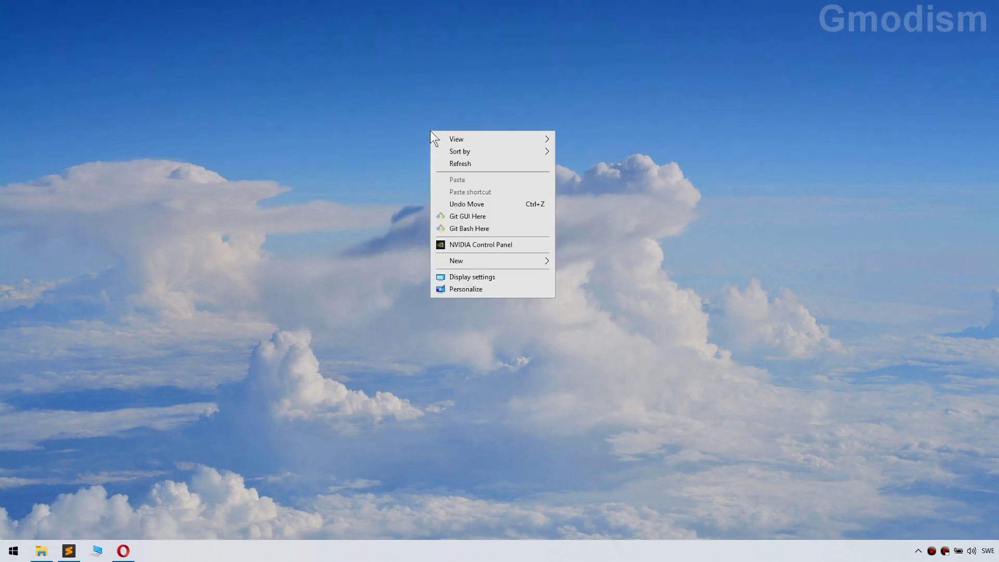
click(475, 245)
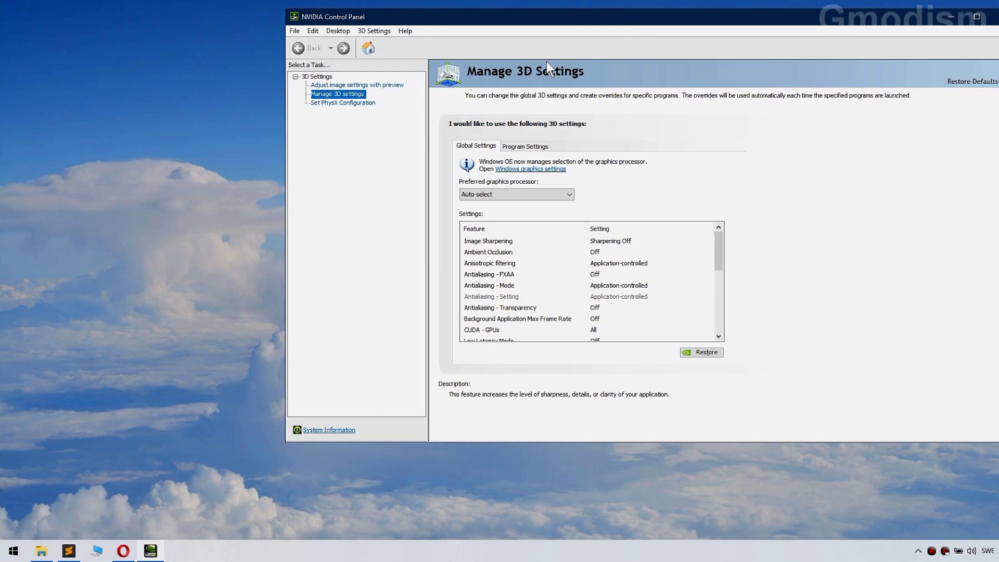
Step: Apply a custom image preference with the slider set to Performance in Adjust image settings with preview
drag(630, 17, 552, 36)
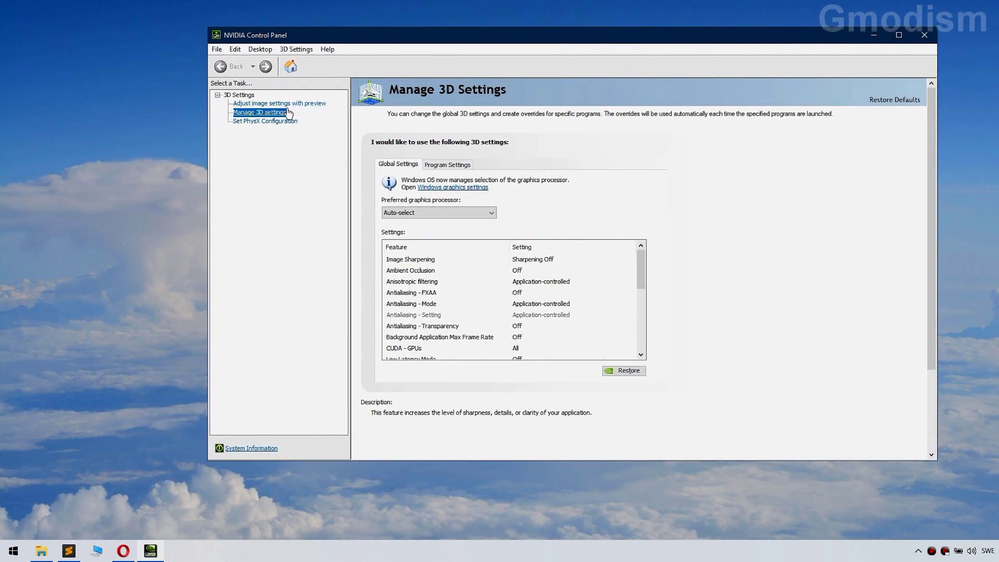
click(266, 103)
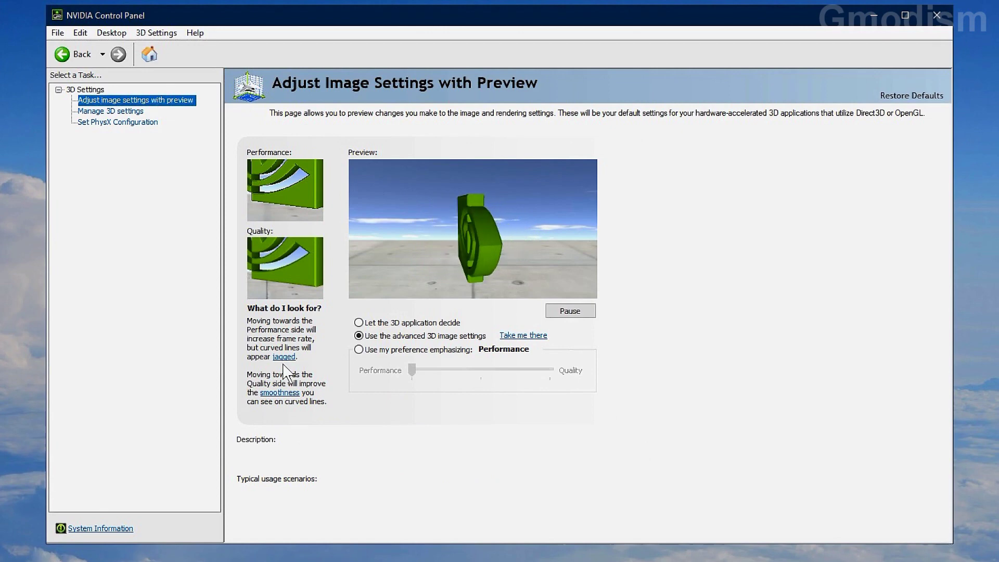
click(359, 350)
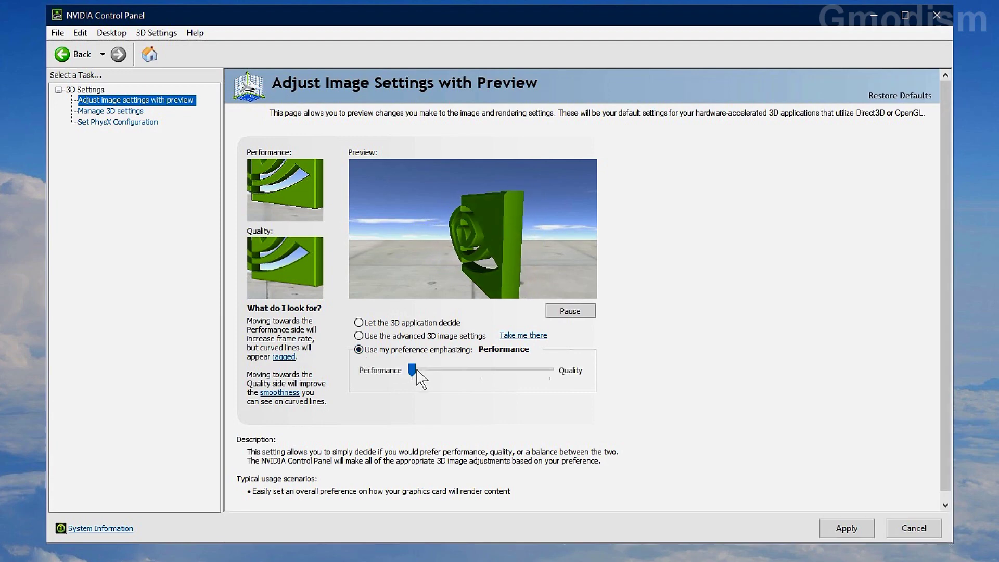
drag(412, 370, 550, 370)
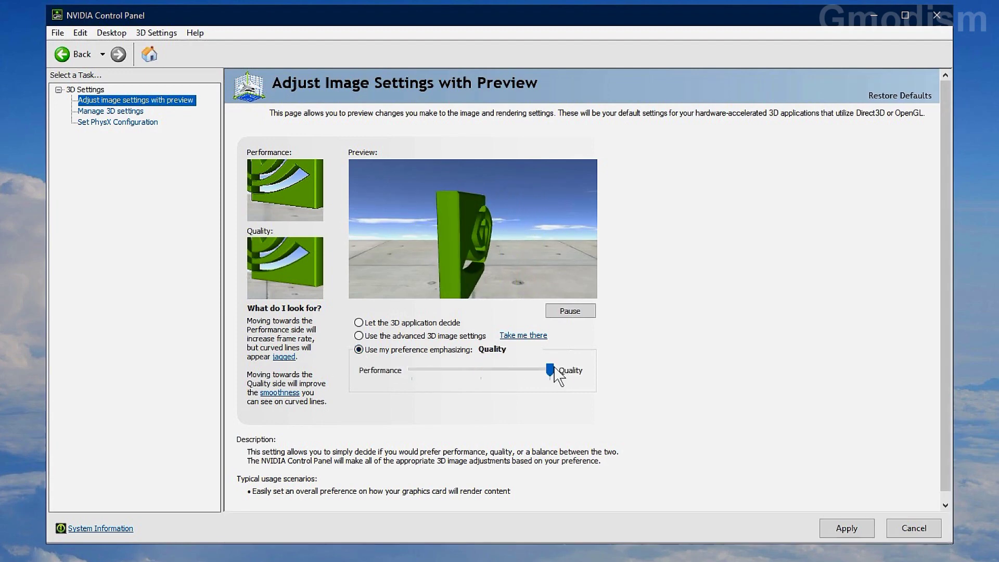
drag(551, 371, 412, 370)
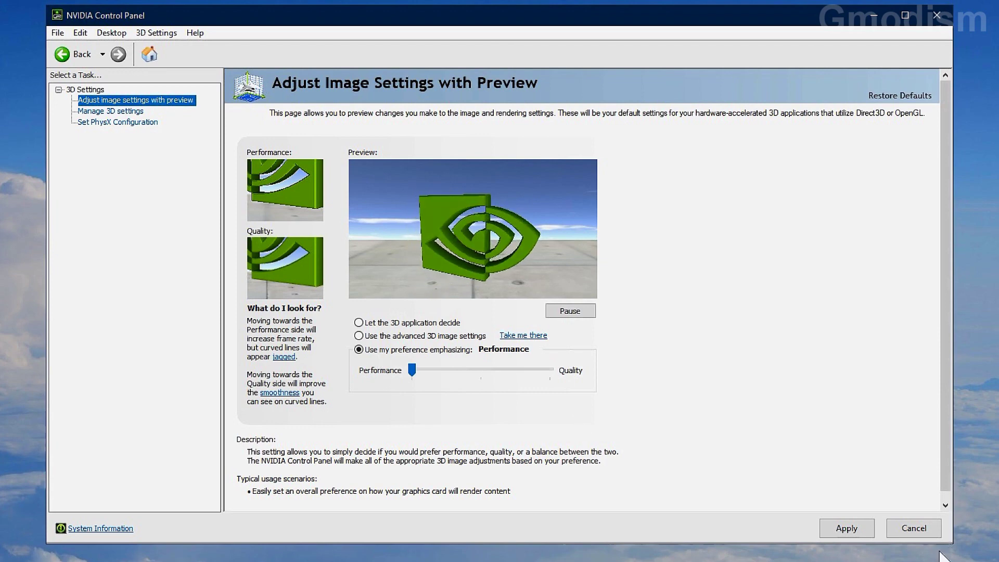
click(847, 528)
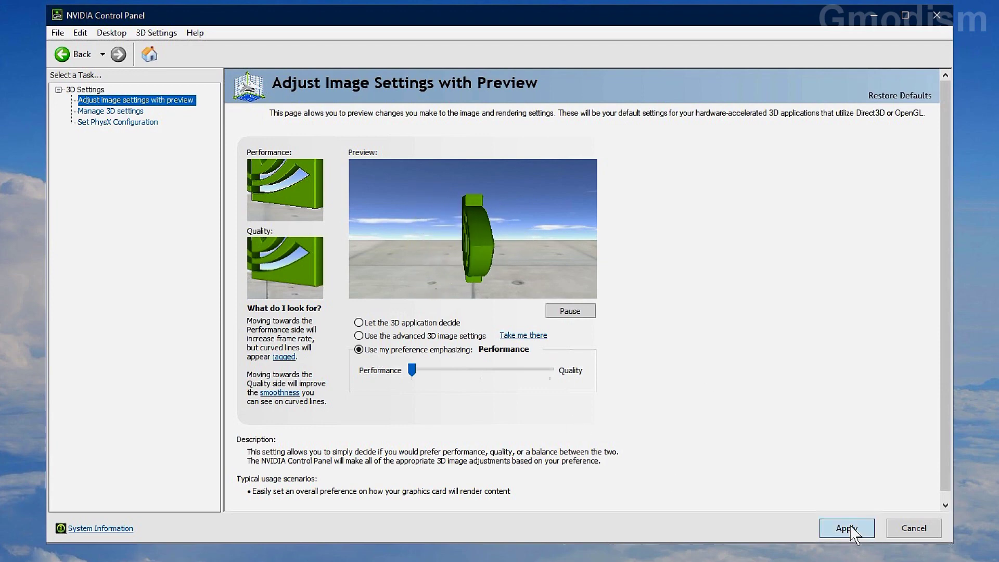
click(111, 111)
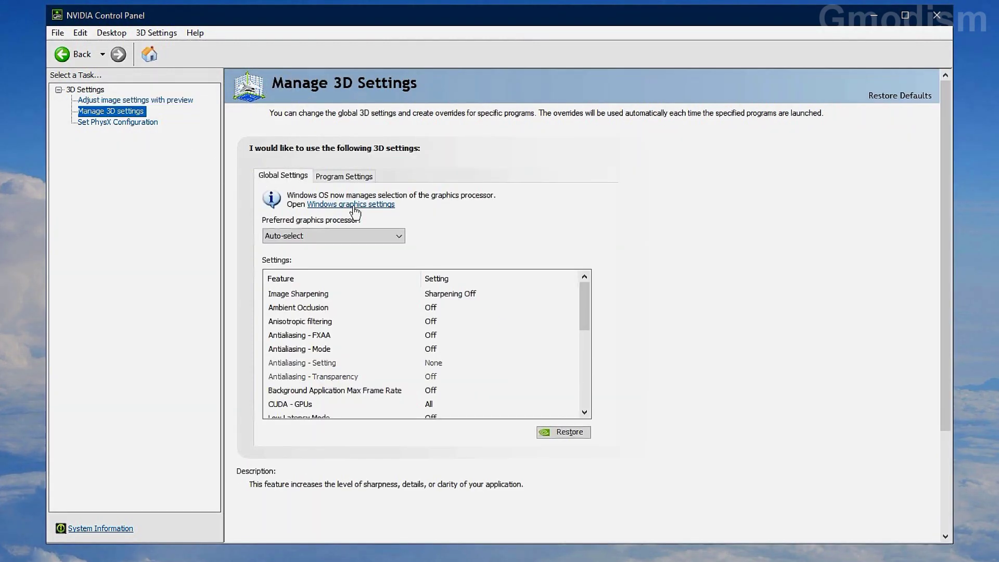
click(319, 237)
click(336, 257)
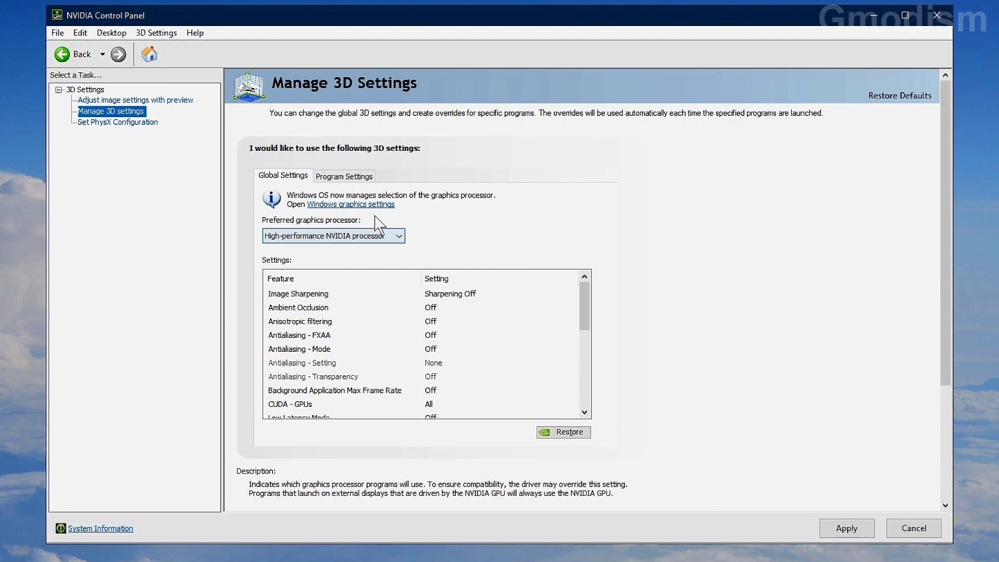
click(344, 176)
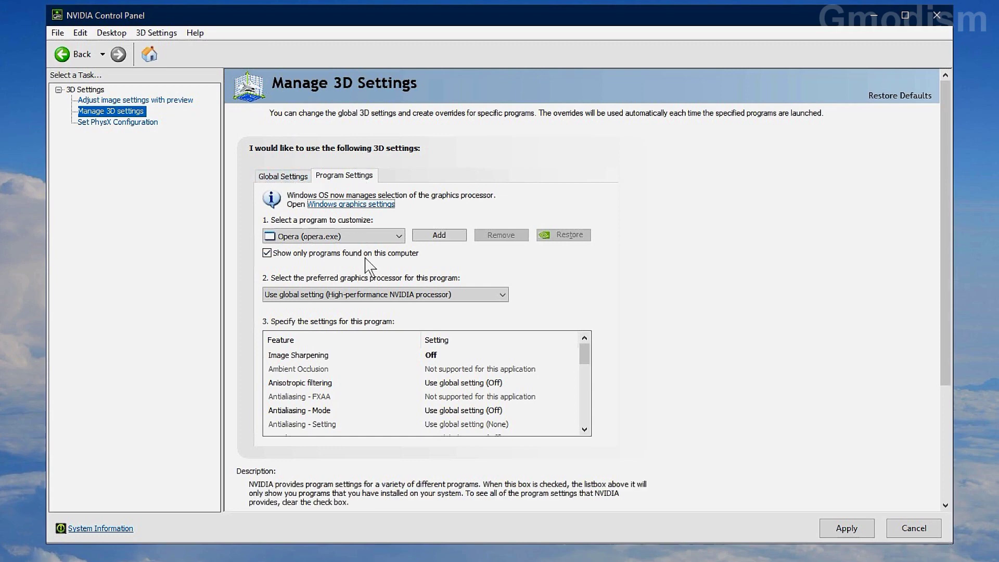
click(395, 296)
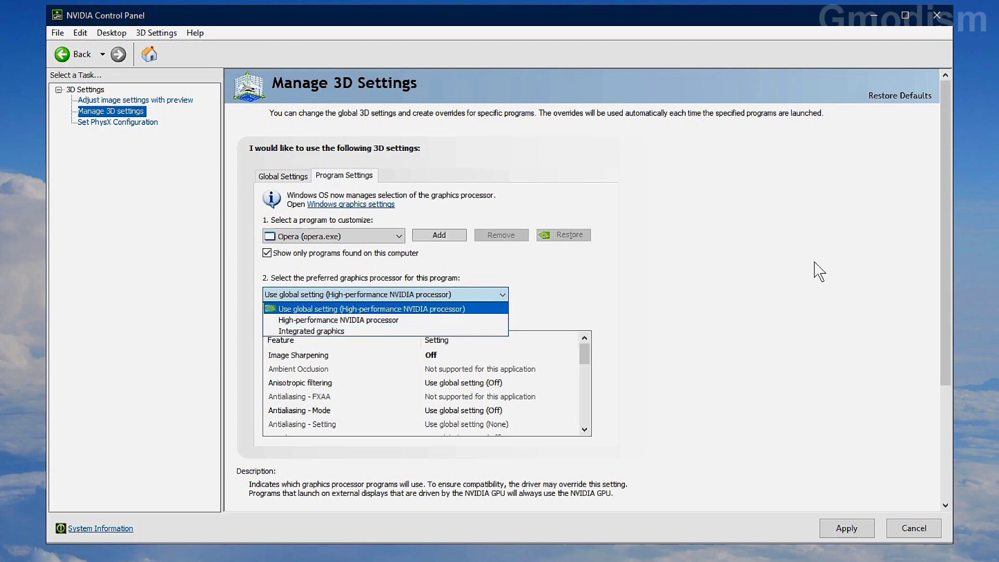
click(367, 309)
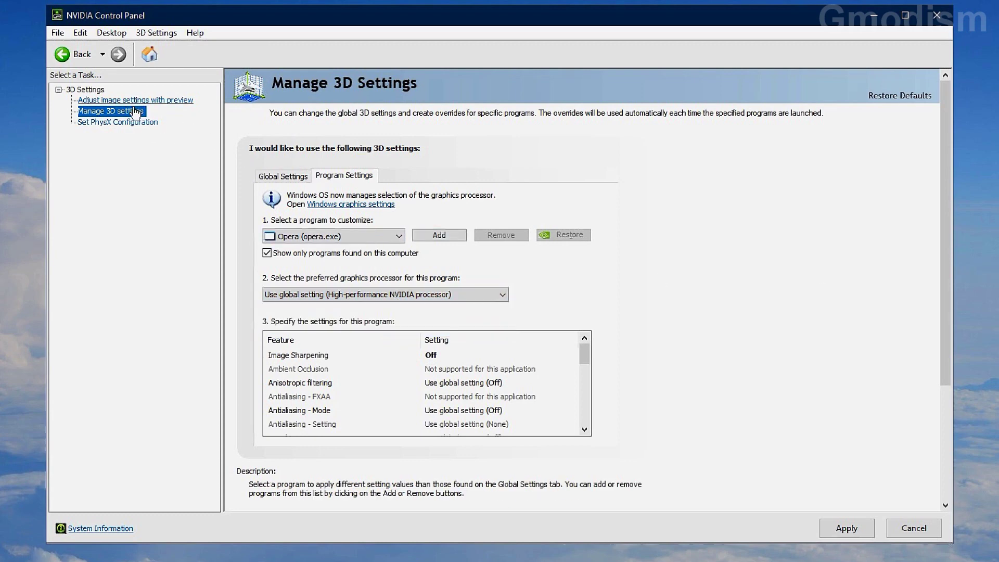
click(295, 176)
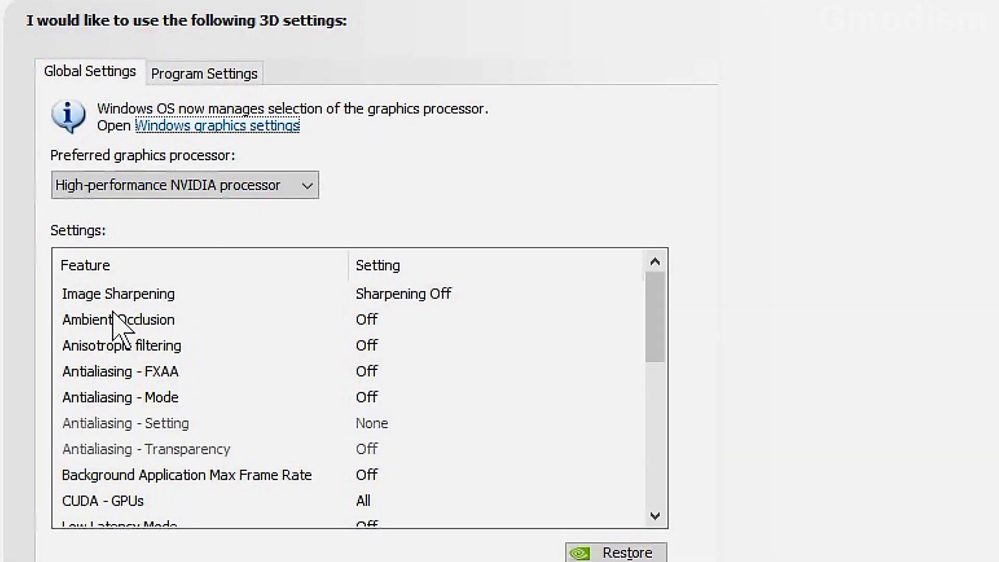
click(301, 308)
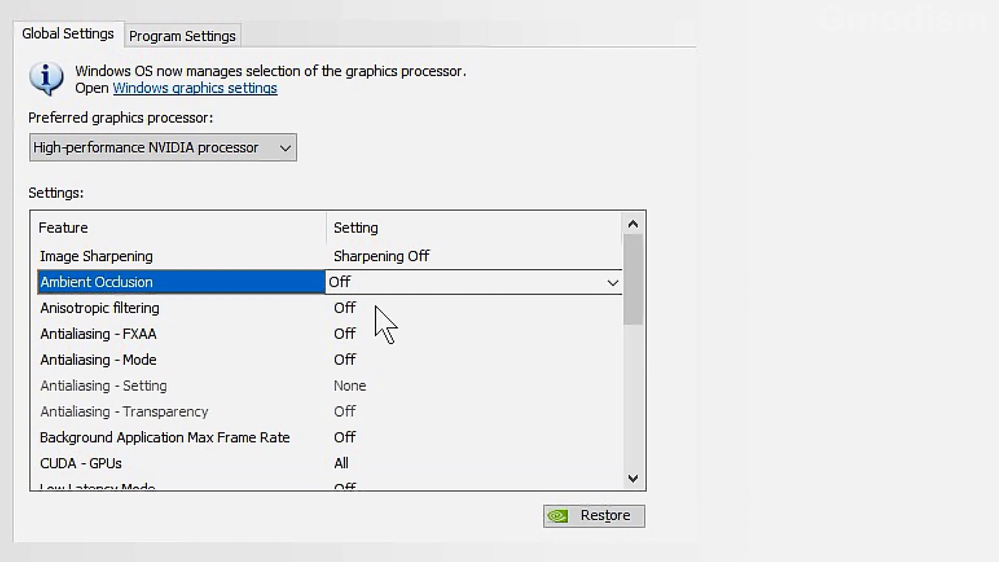
Step: Set Anisotropic filtering to 16x, briefly switching to Application-controlled before returning to 16x
click(180, 329)
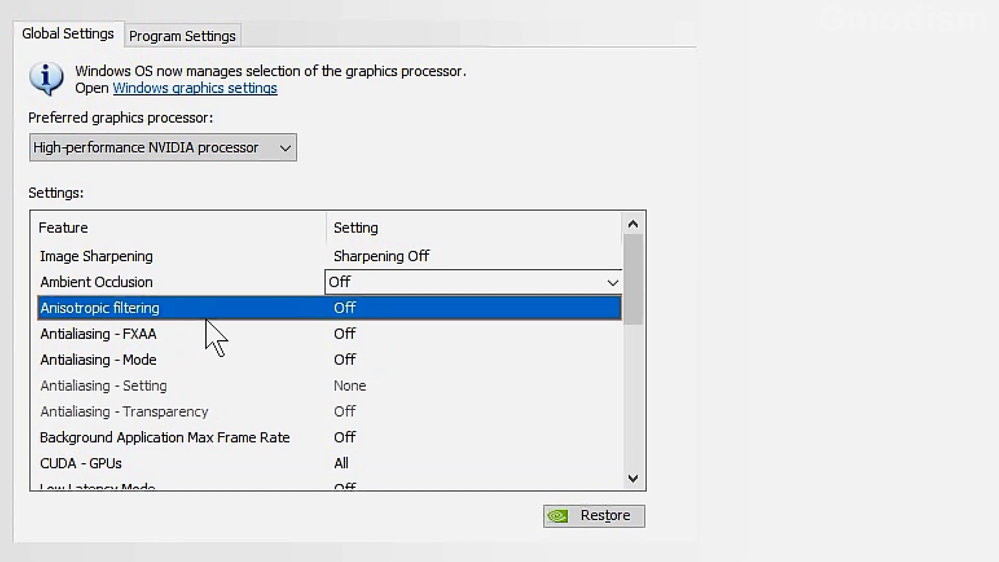
click(184, 312)
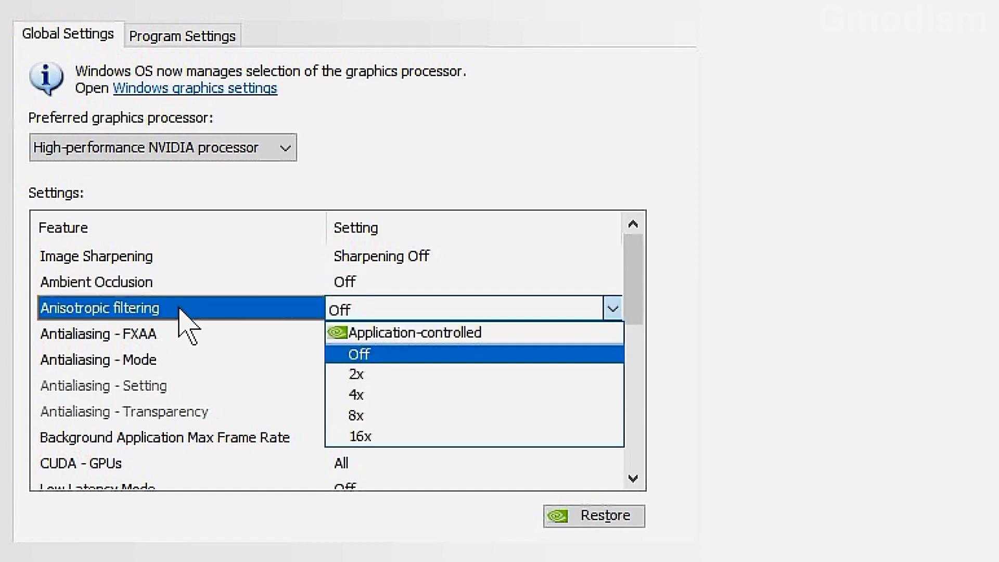
click(186, 322)
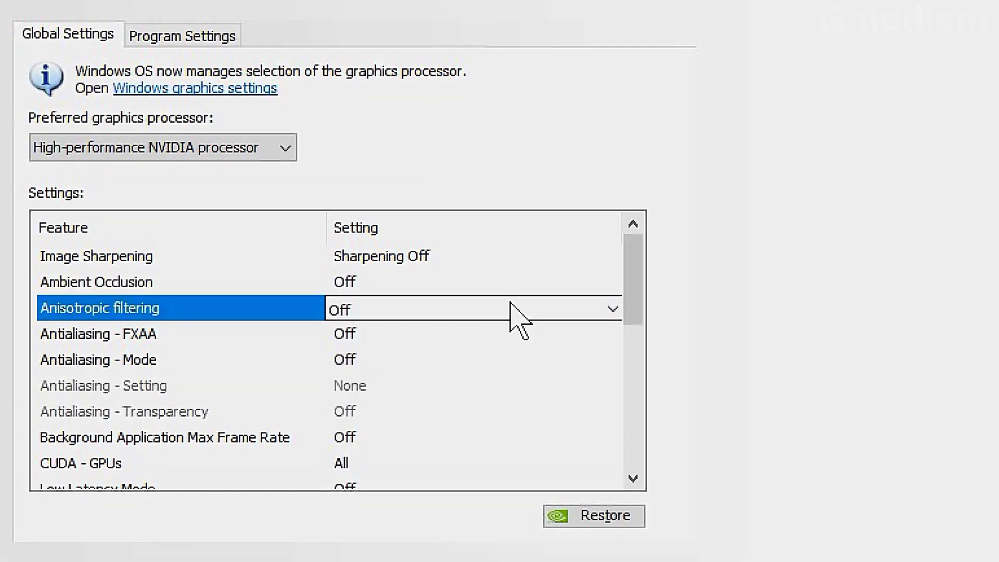
click(615, 311)
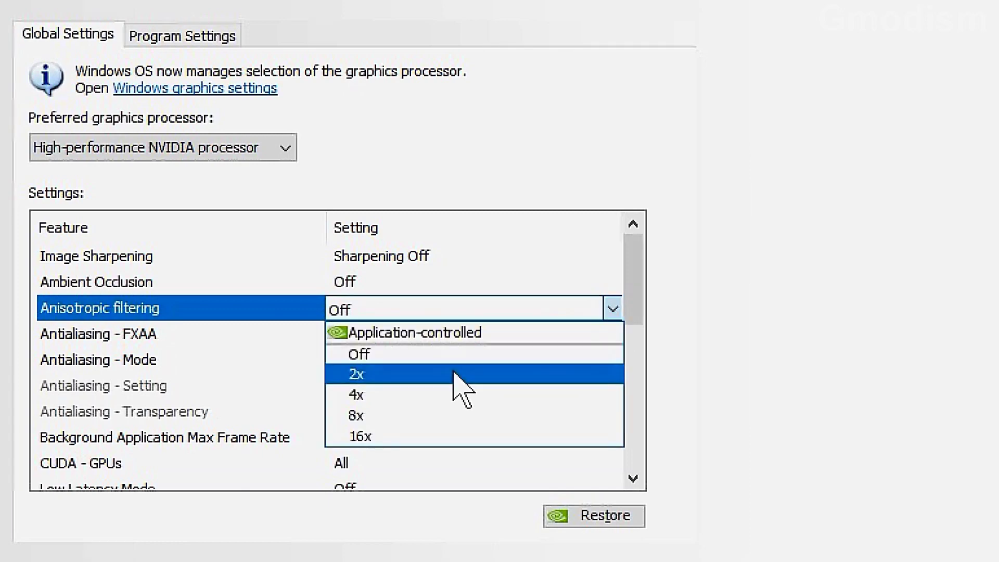
click(421, 442)
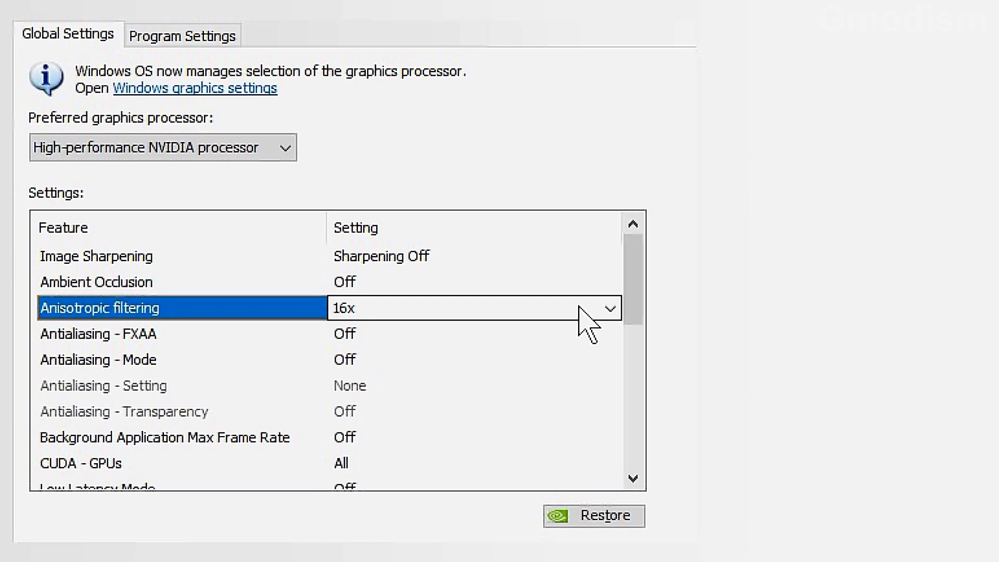
click(555, 309)
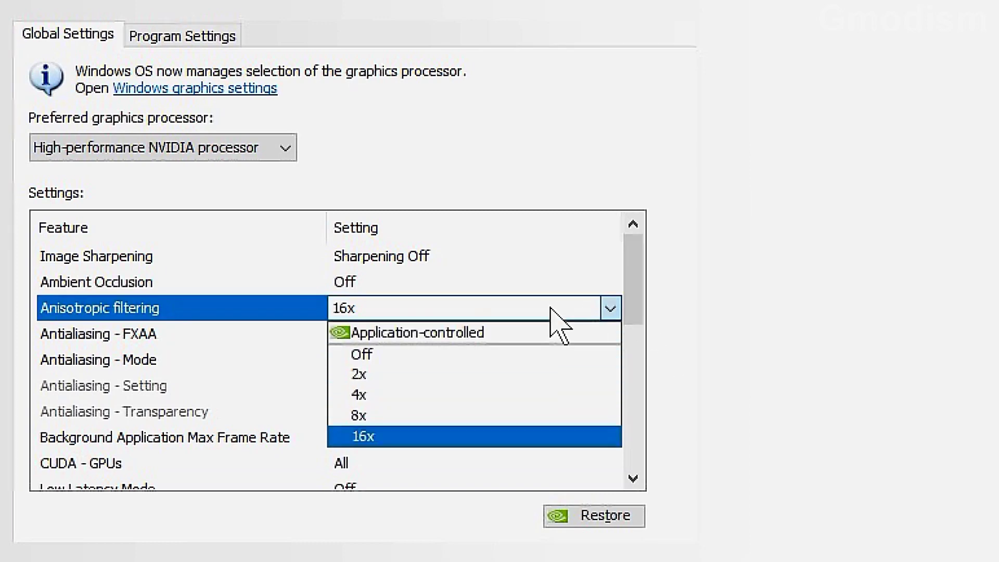
click(487, 334)
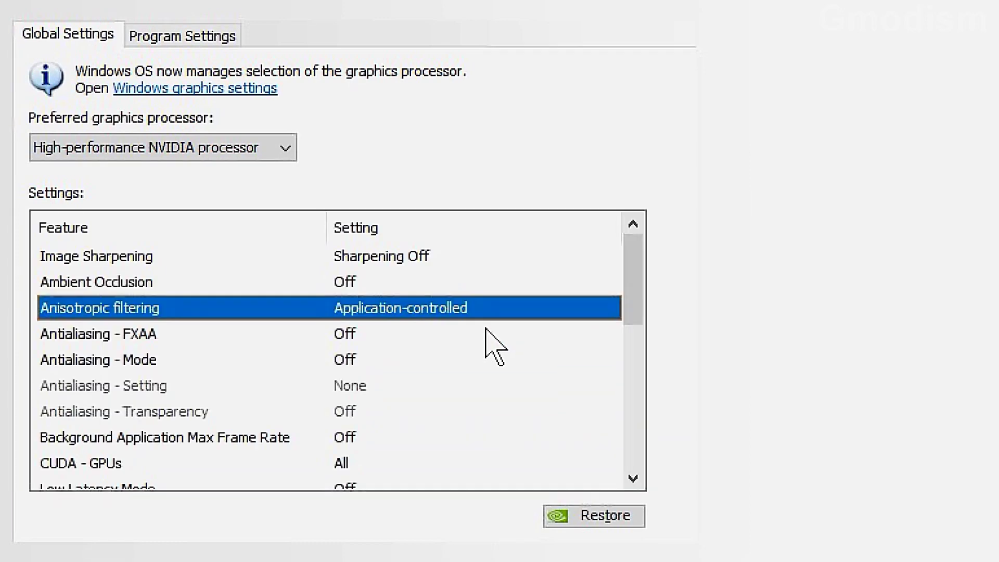
click(412, 313)
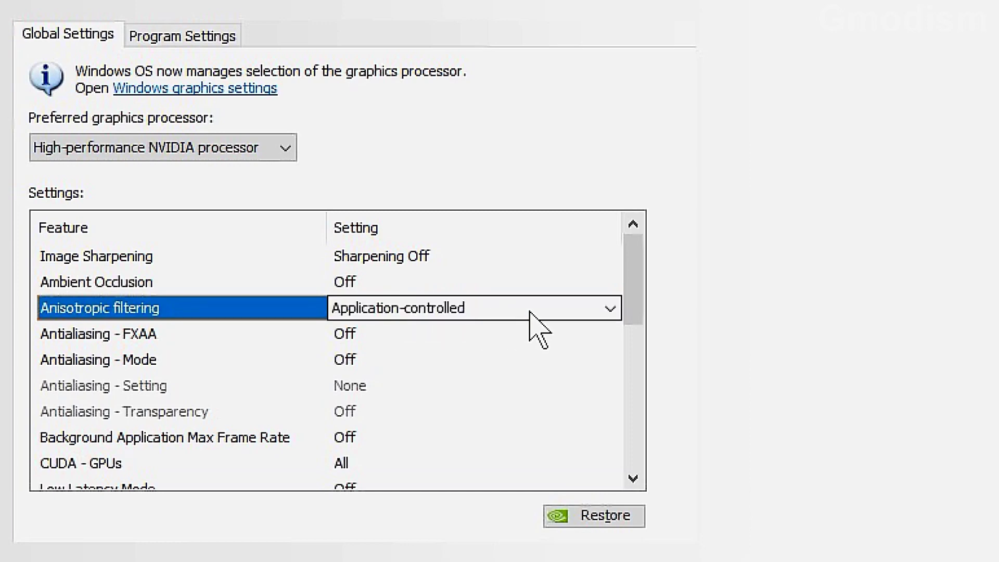
click(565, 309)
Step: Leave Anisotropic filtering at 16x and keep Antialiasing - FXAA Off
click(376, 436)
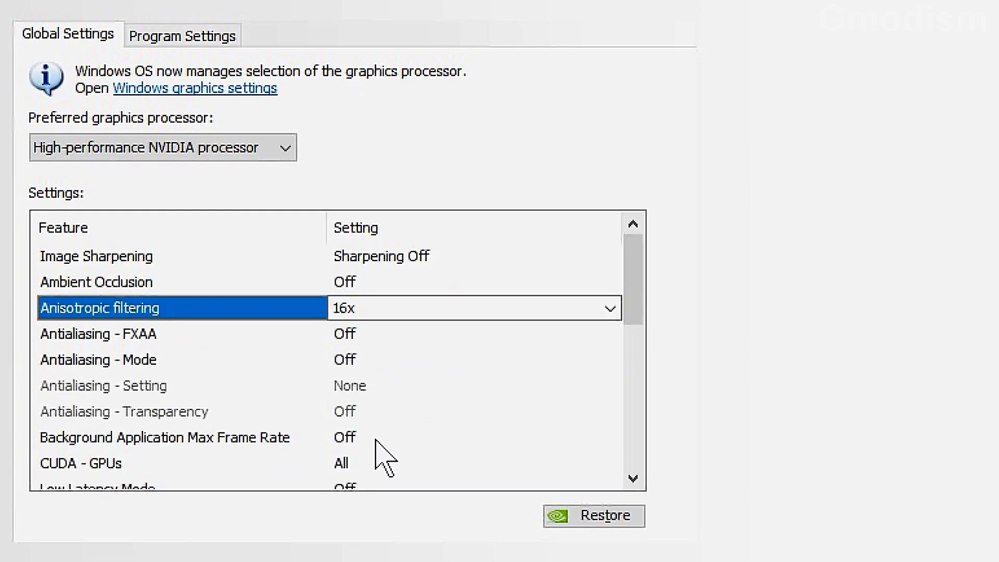
drag(634, 281, 634, 301)
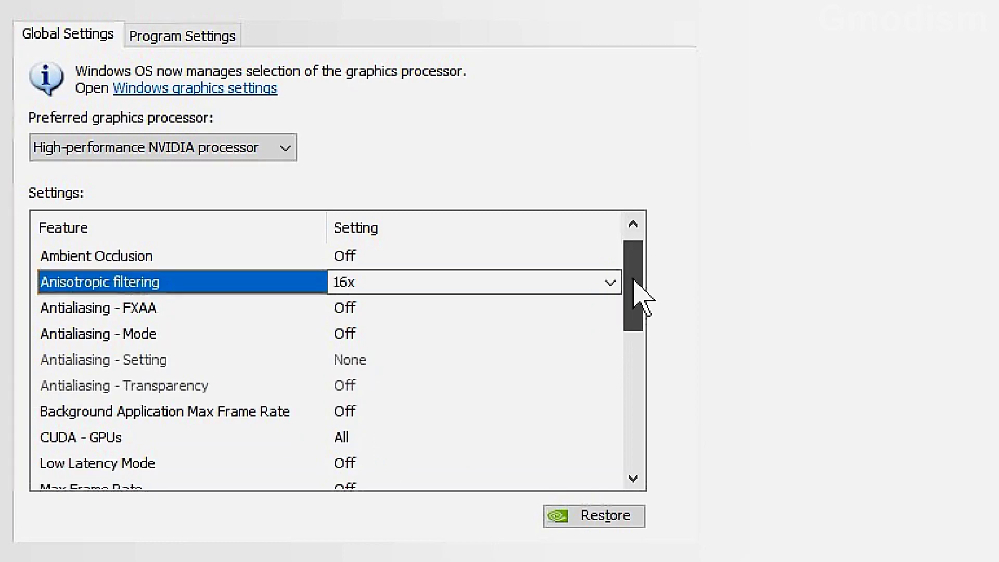
click(352, 309)
click(406, 311)
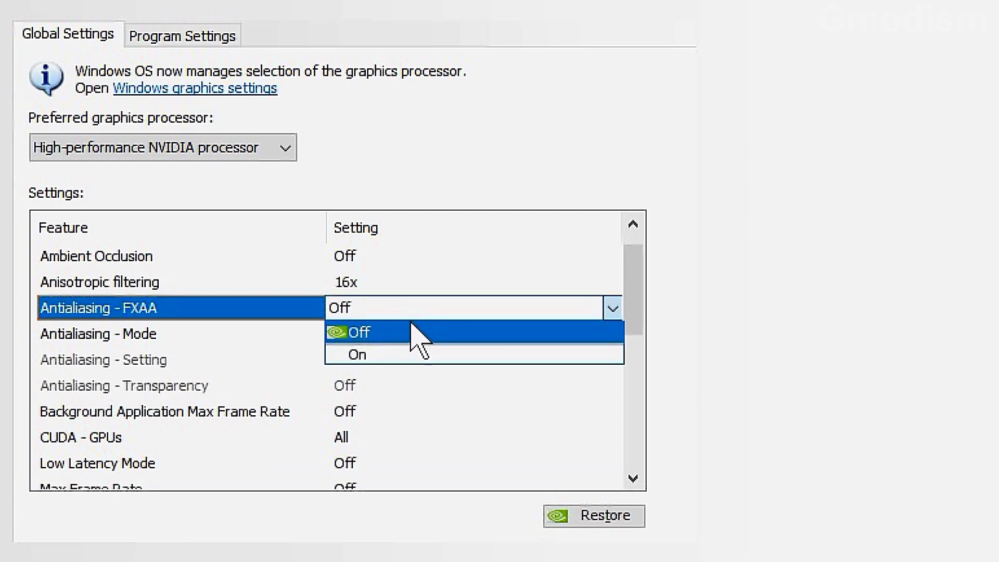
click(412, 334)
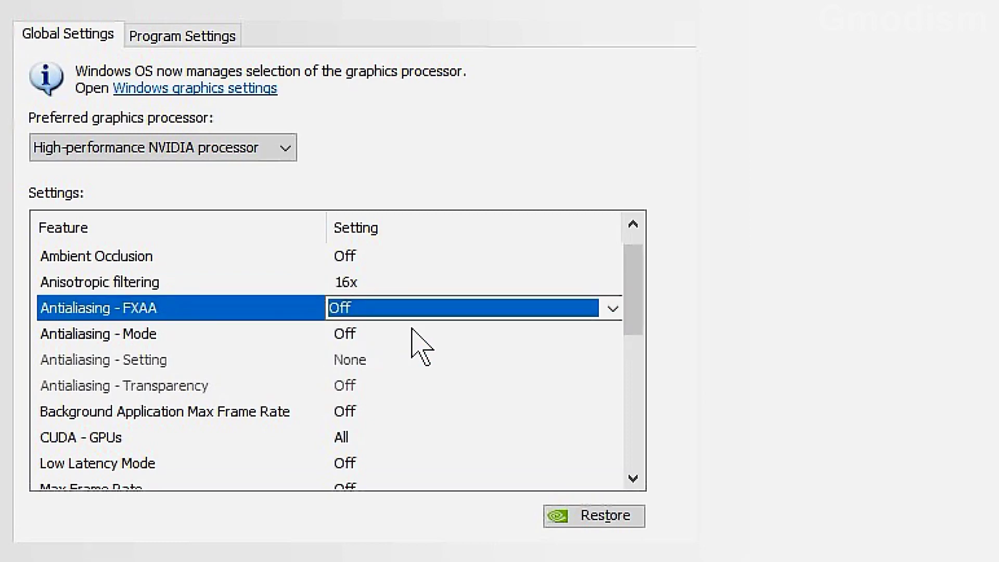
Step: Set Antialiasing - Mode to Application-controlled
click(391, 338)
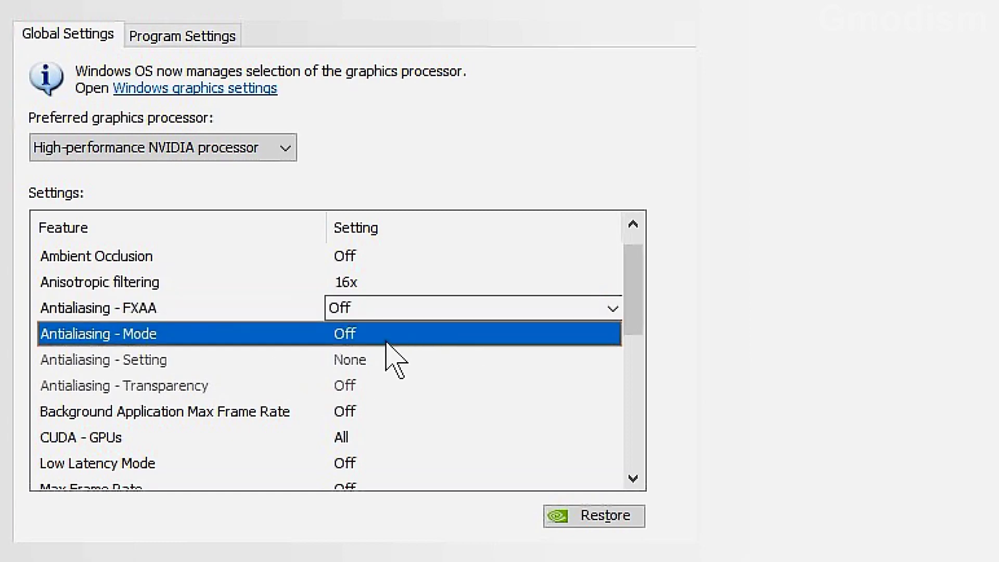
click(592, 342)
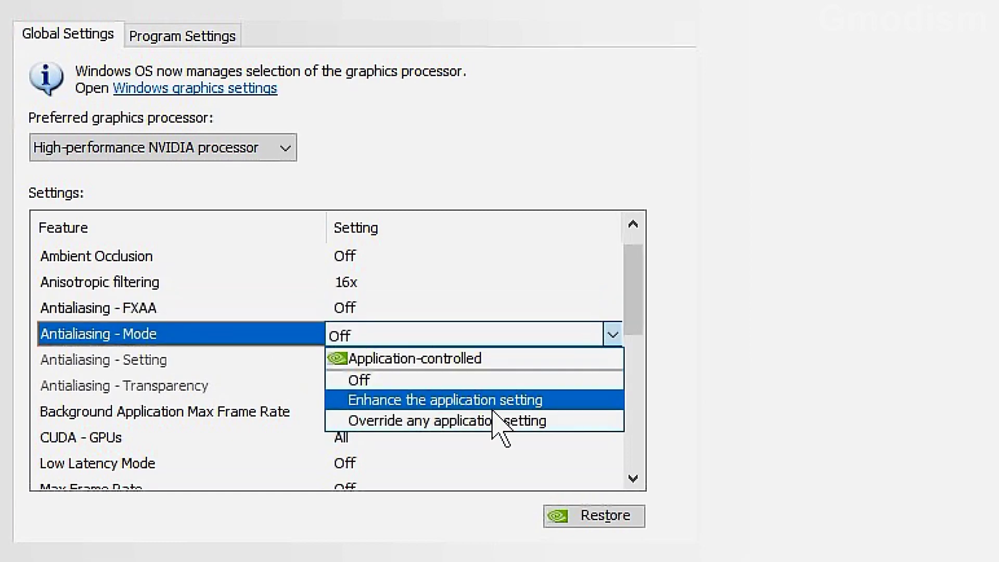
click(508, 361)
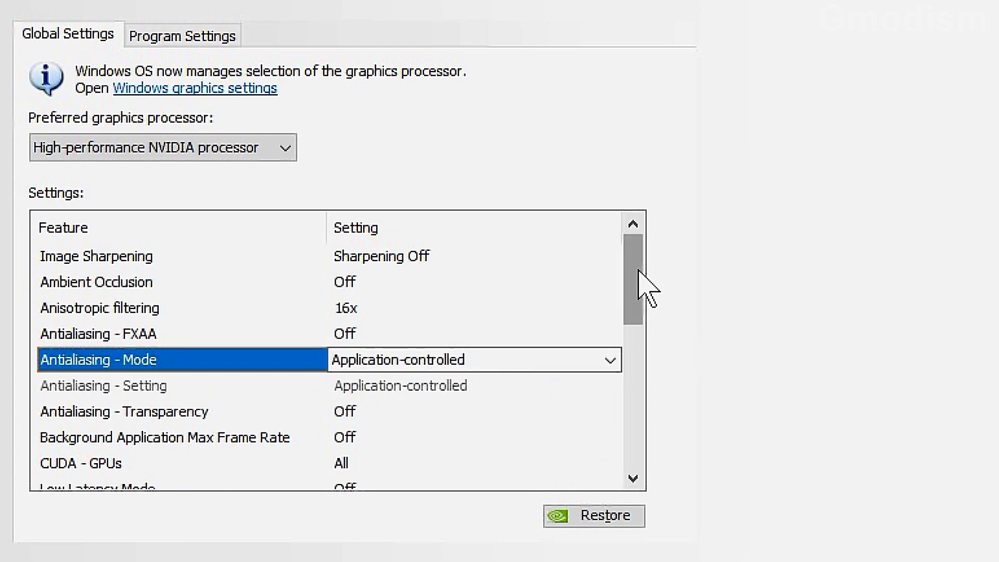
drag(634, 281, 643, 306)
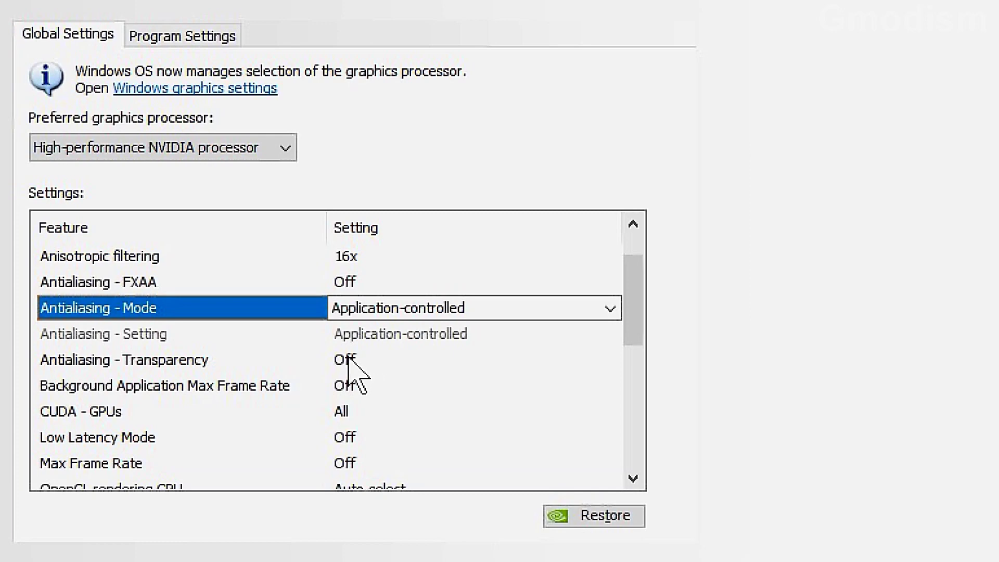
drag(634, 336, 636, 350)
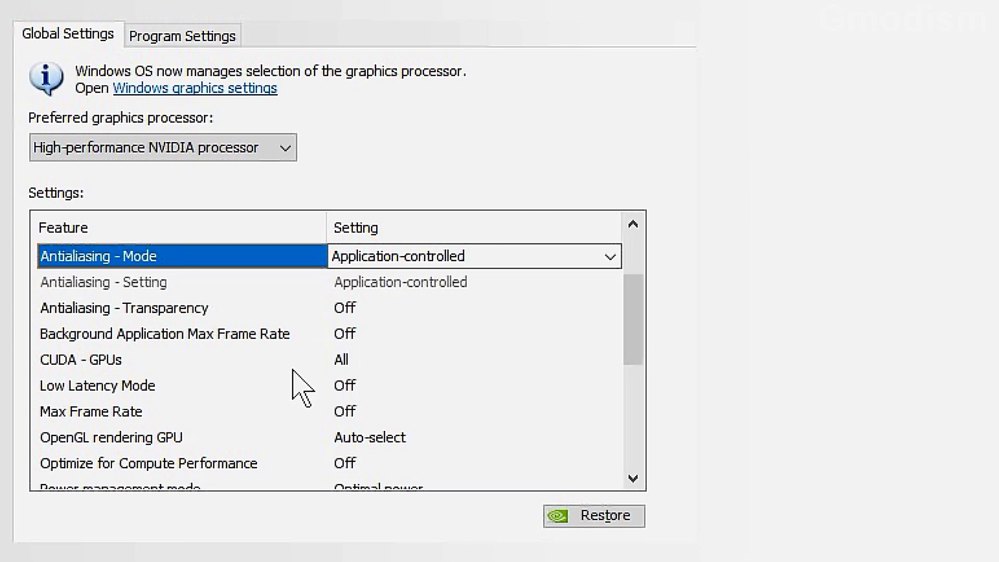
click(341, 360)
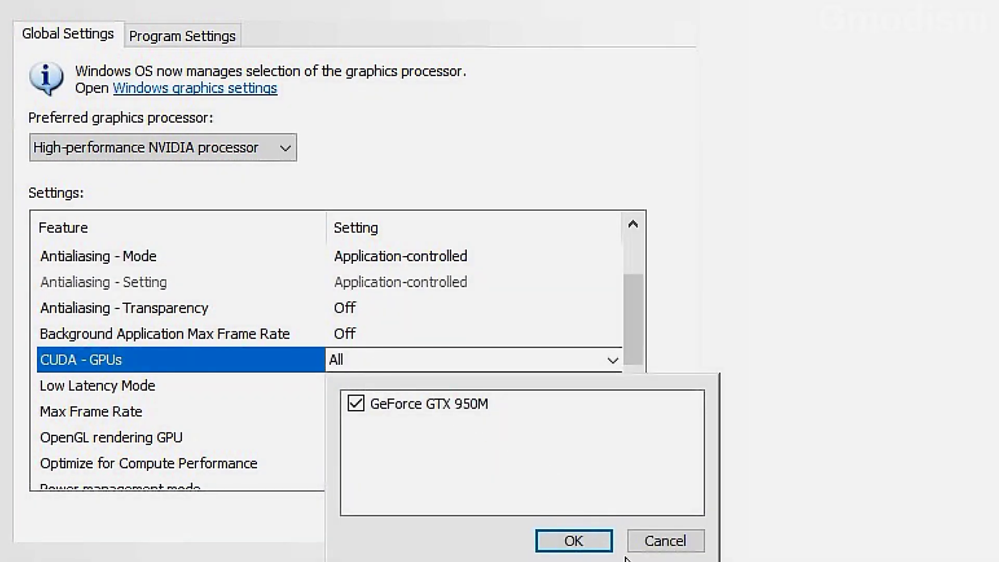
click(666, 541)
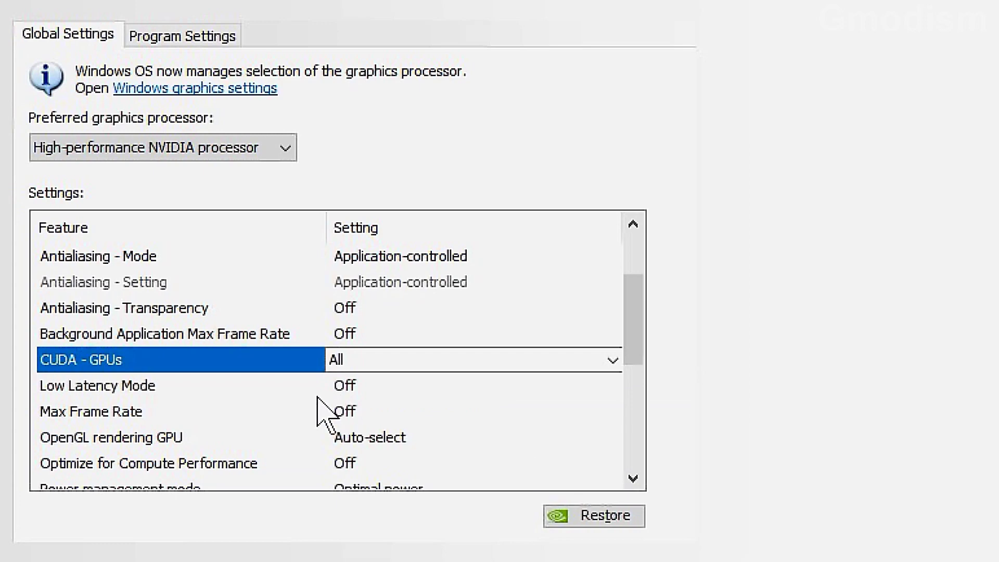
click(356, 391)
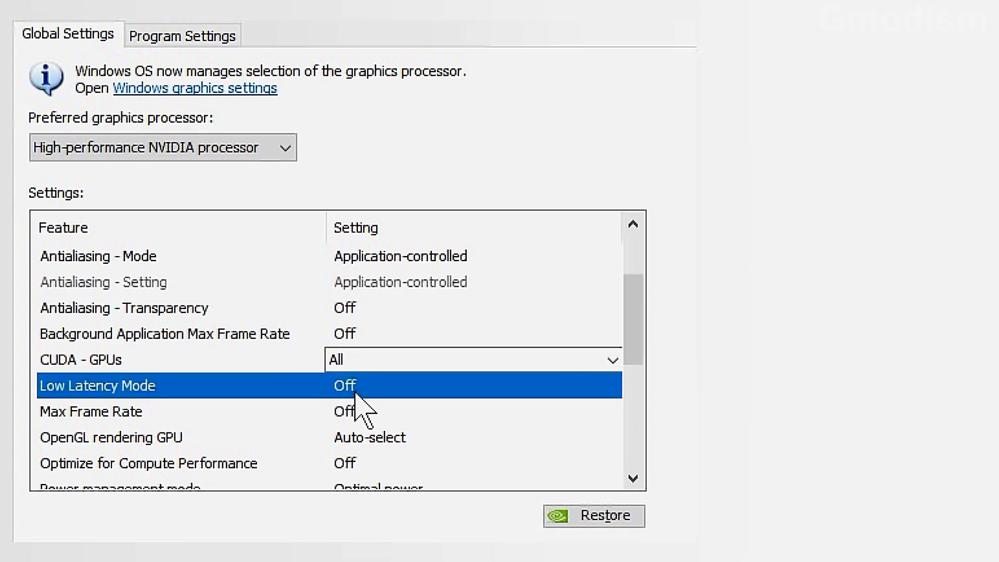
click(356, 386)
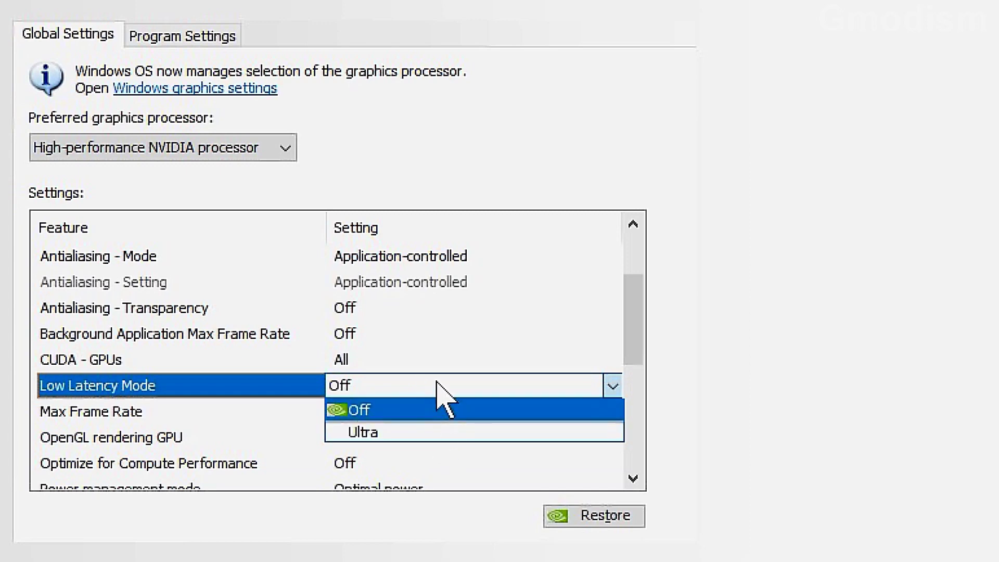
click(434, 391)
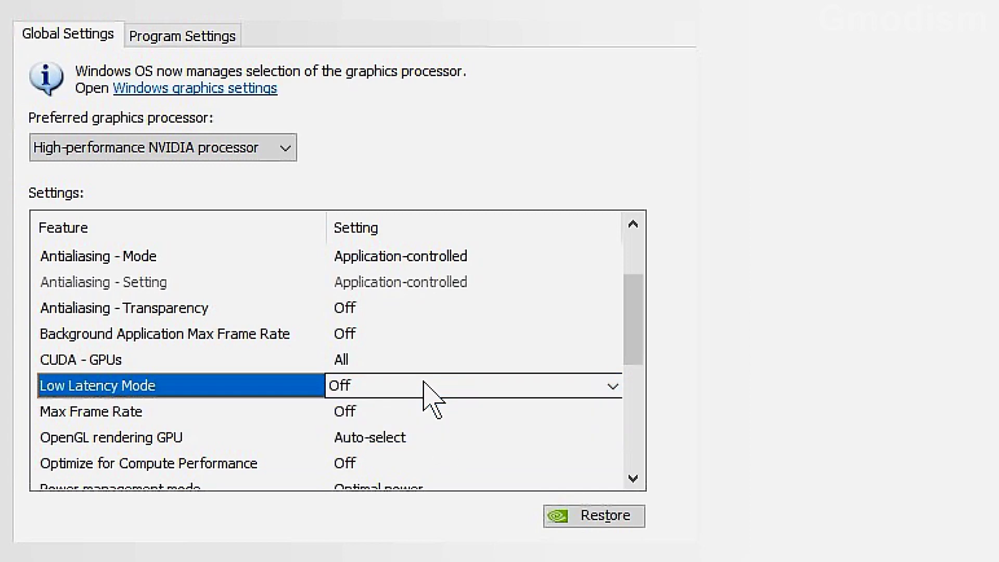
click(634, 478)
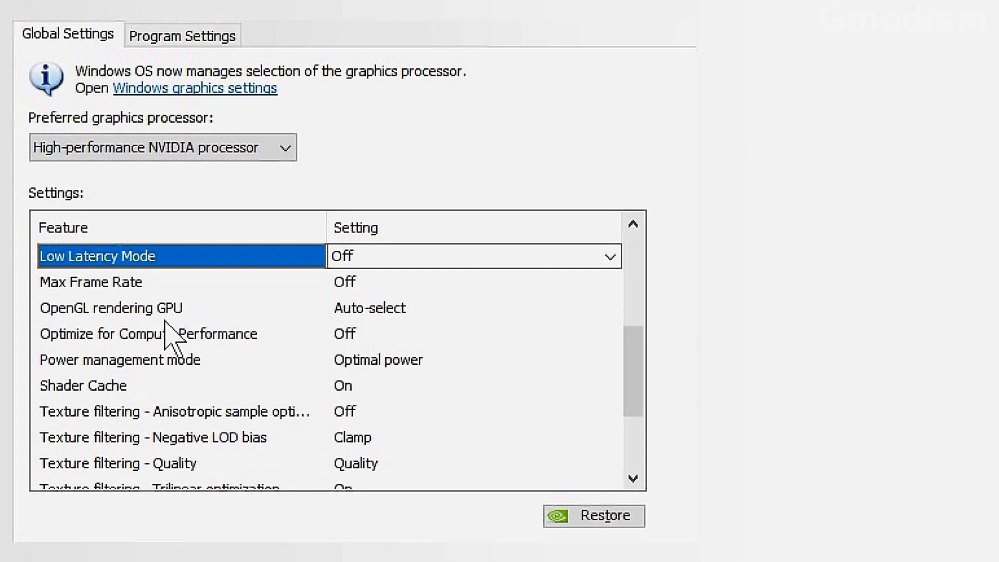
Step: Set OpenGL rendering GPU to GeForce GTX 950M and review the Power management mode choices
click(367, 311)
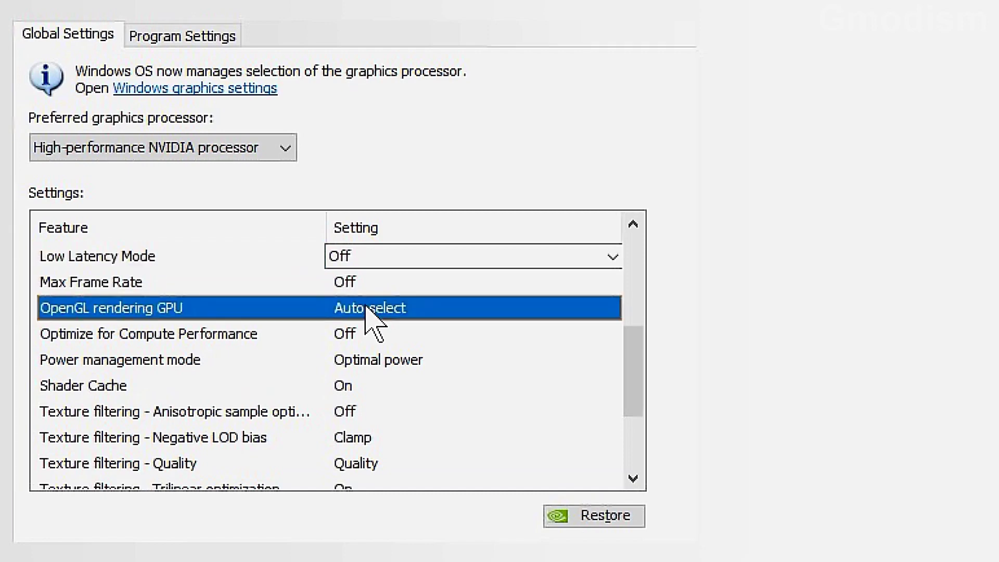
click(385, 308)
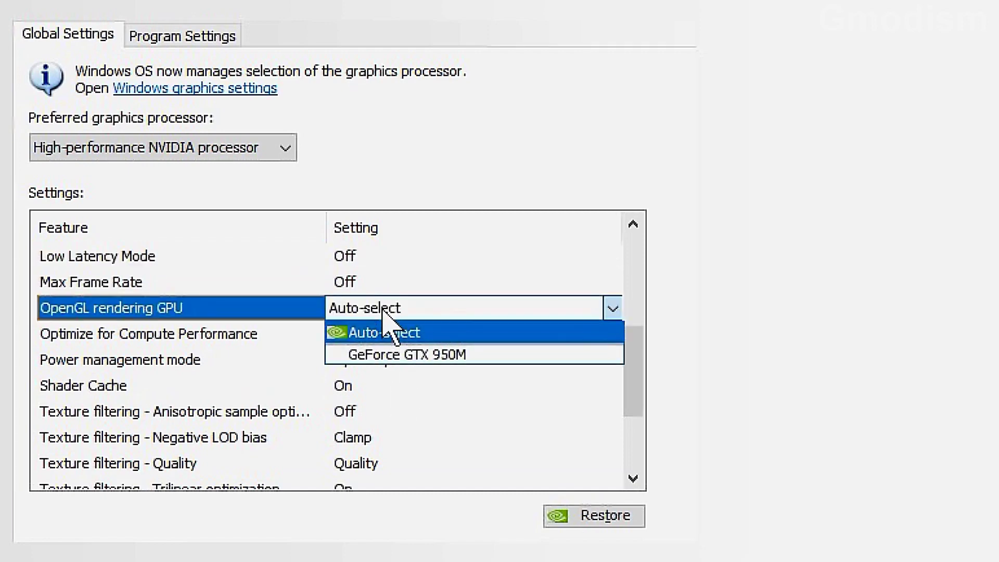
click(401, 356)
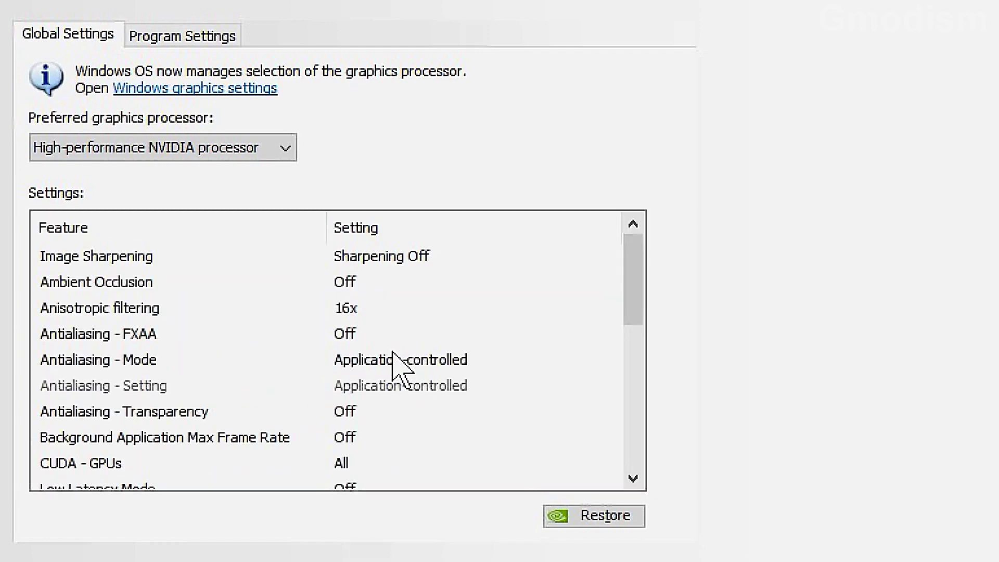
drag(634, 281, 645, 371)
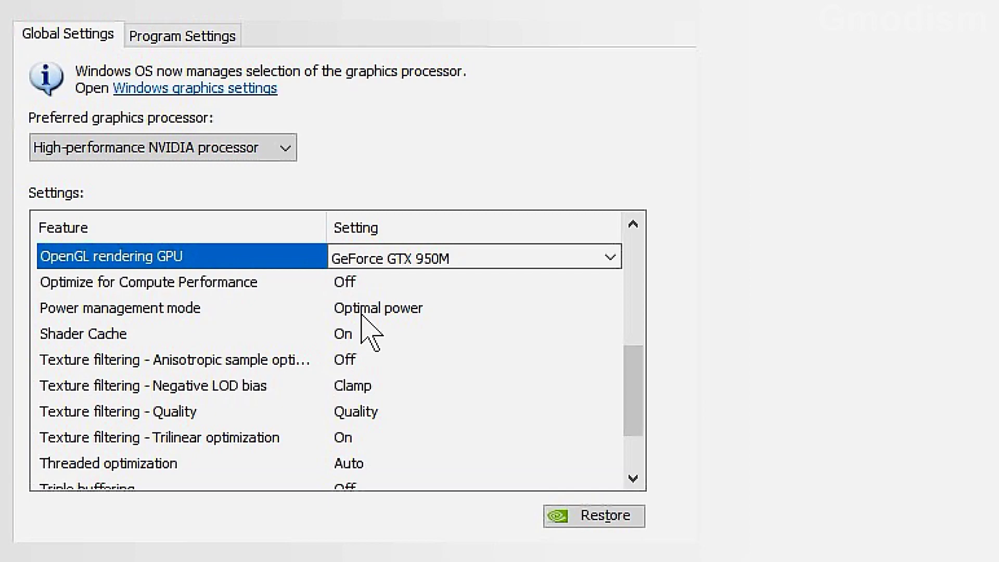
click(365, 313)
click(399, 309)
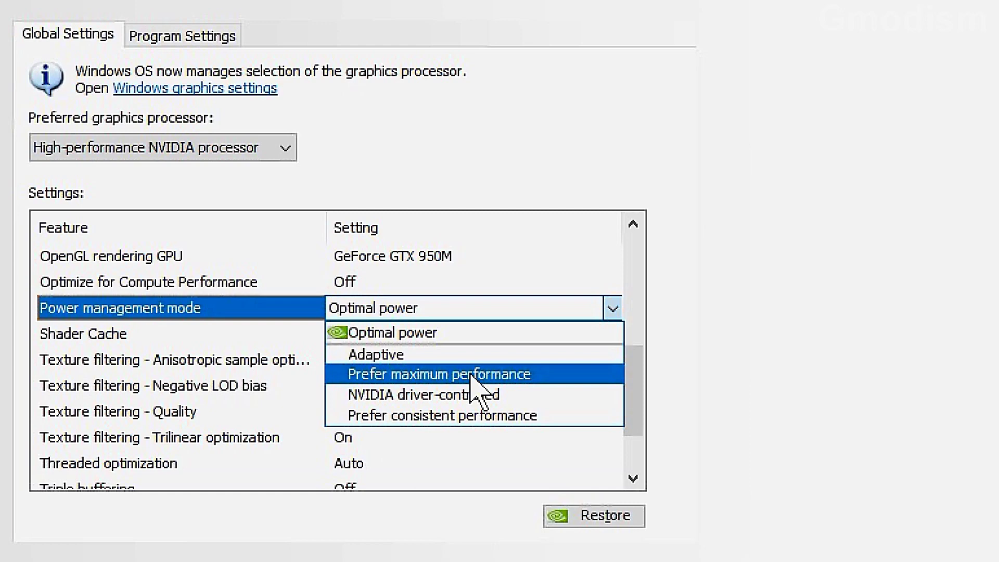
click(434, 332)
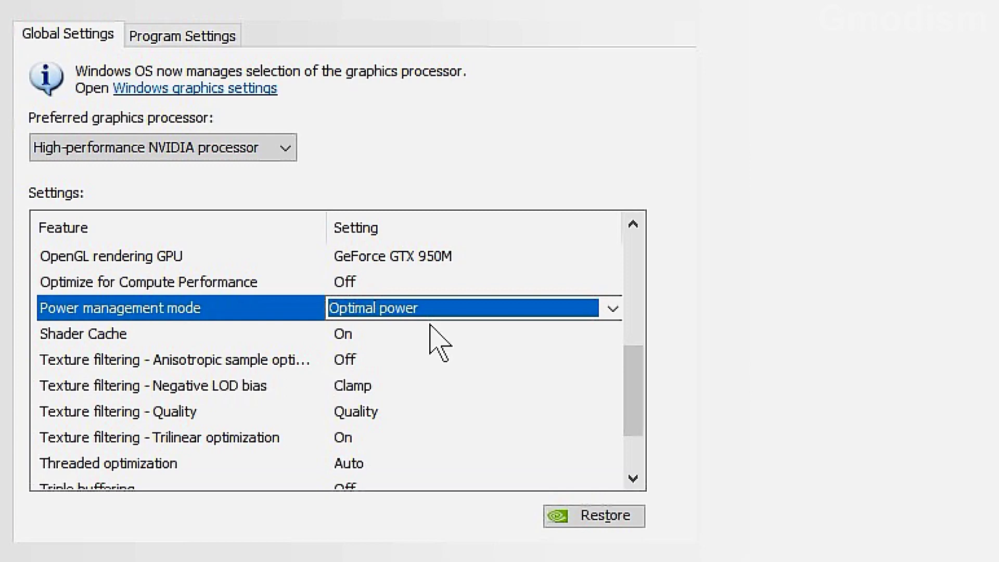
click(484, 310)
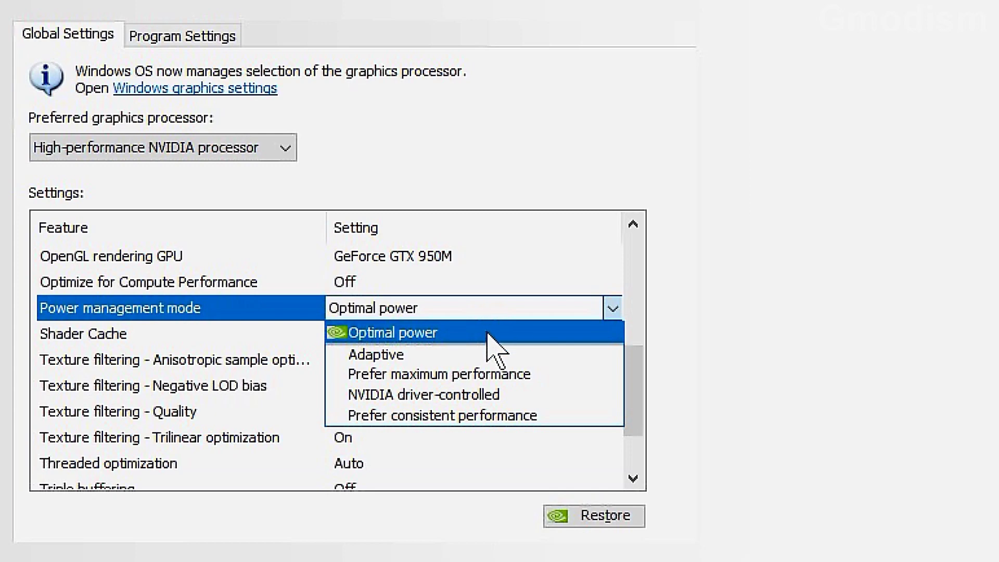
click(498, 337)
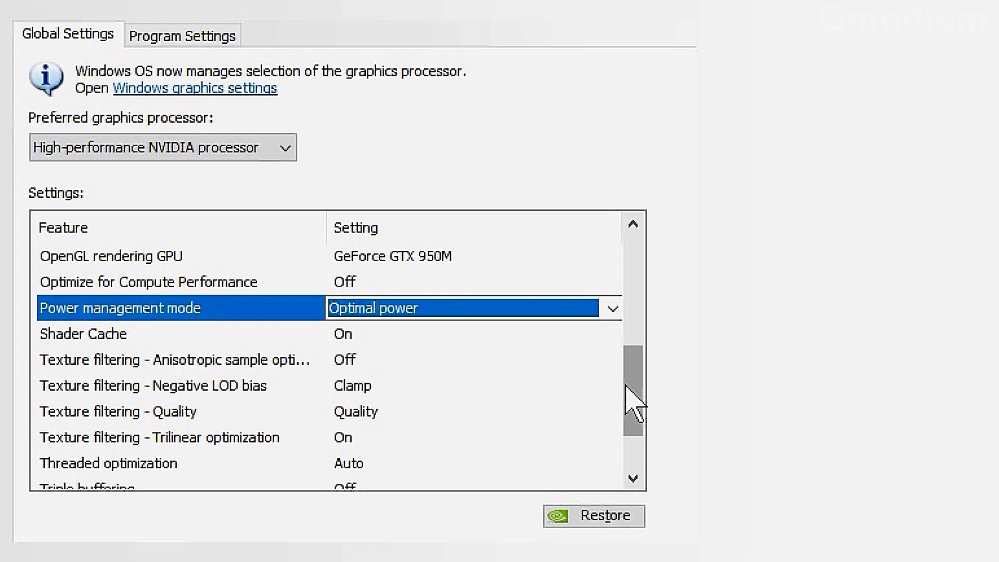
click(365, 338)
click(352, 334)
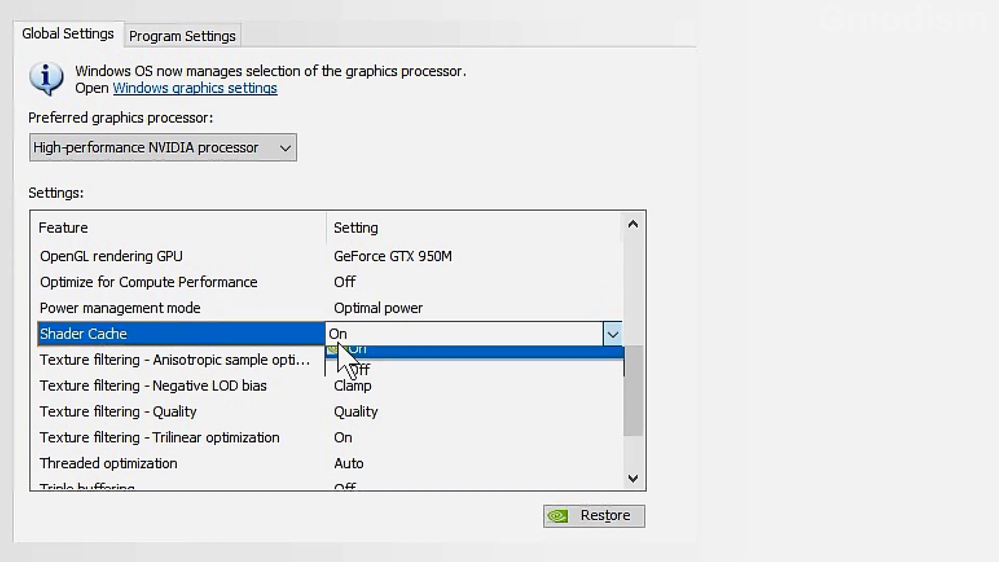
click(387, 361)
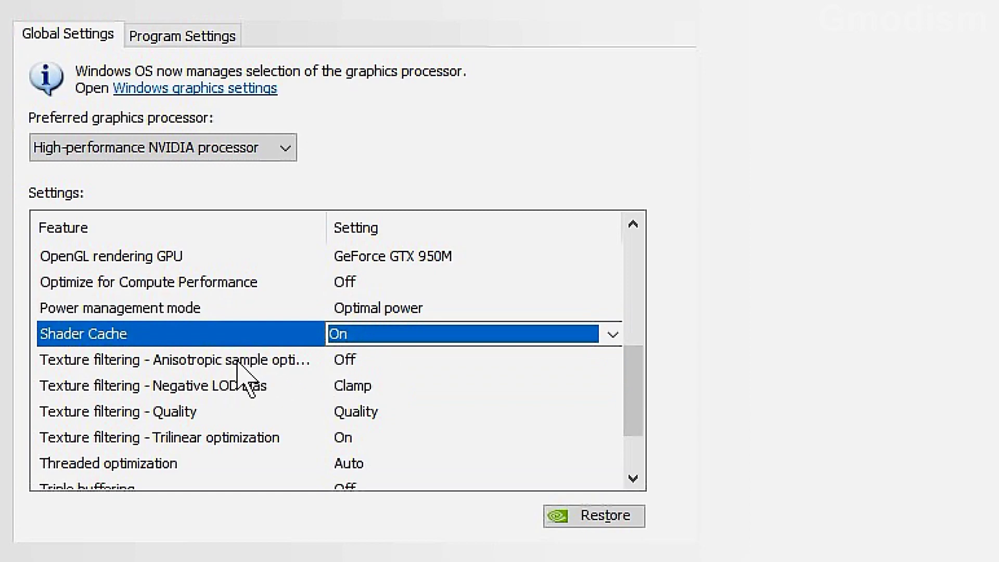
click(410, 361)
click(422, 361)
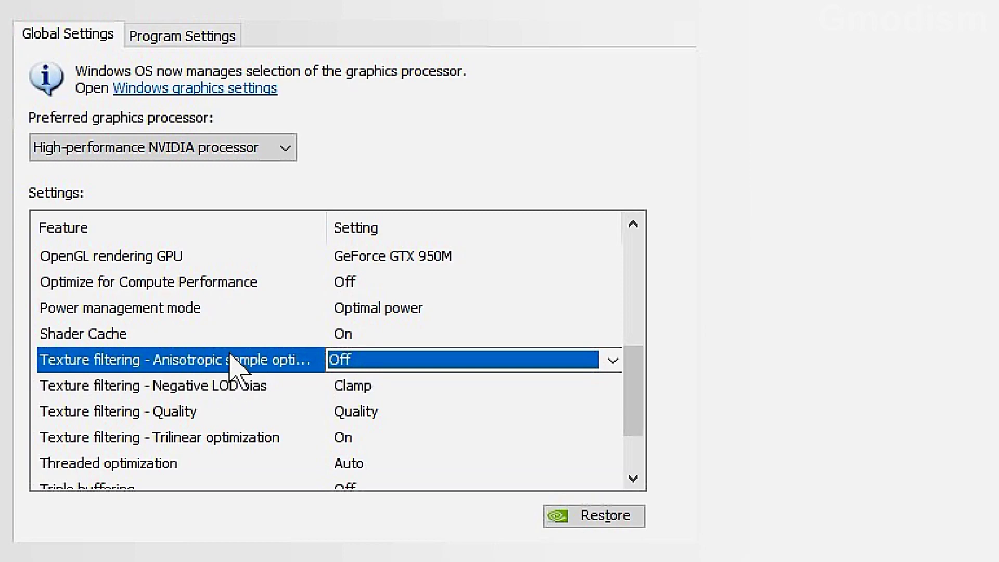
click(237, 391)
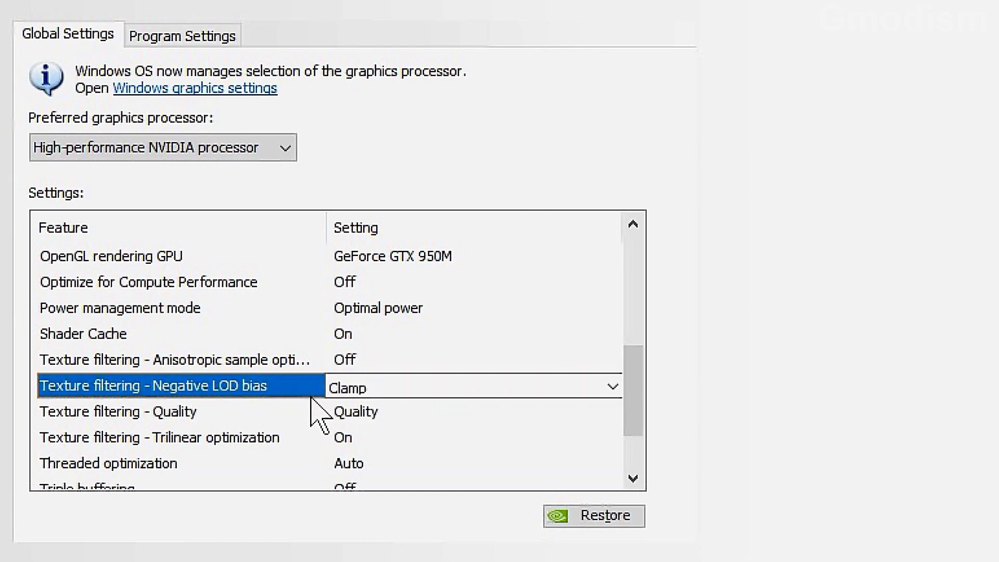
Step: Keep Negative LOD bias at Clamp and go through the Texture filtering - Quality levels
click(493, 388)
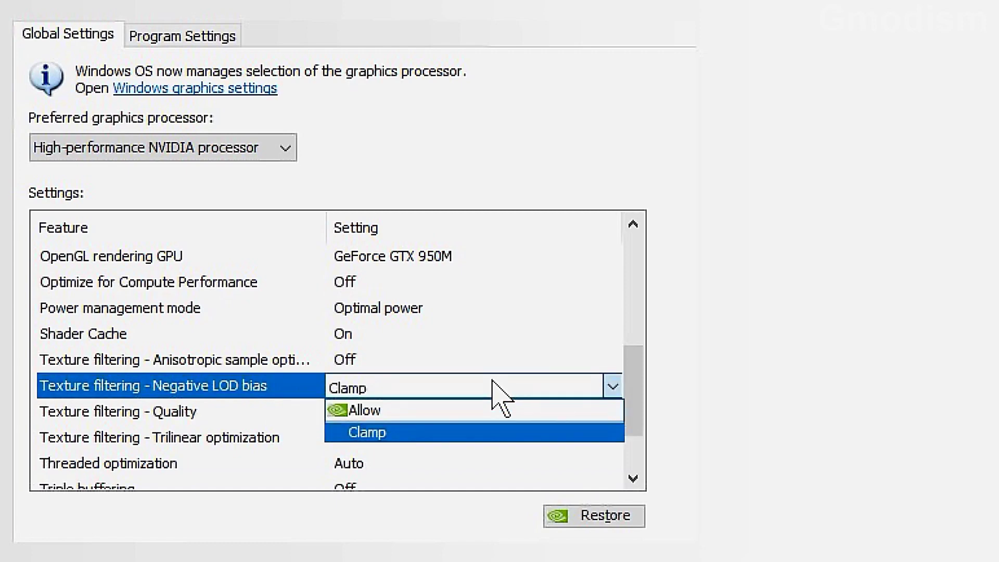
click(493, 422)
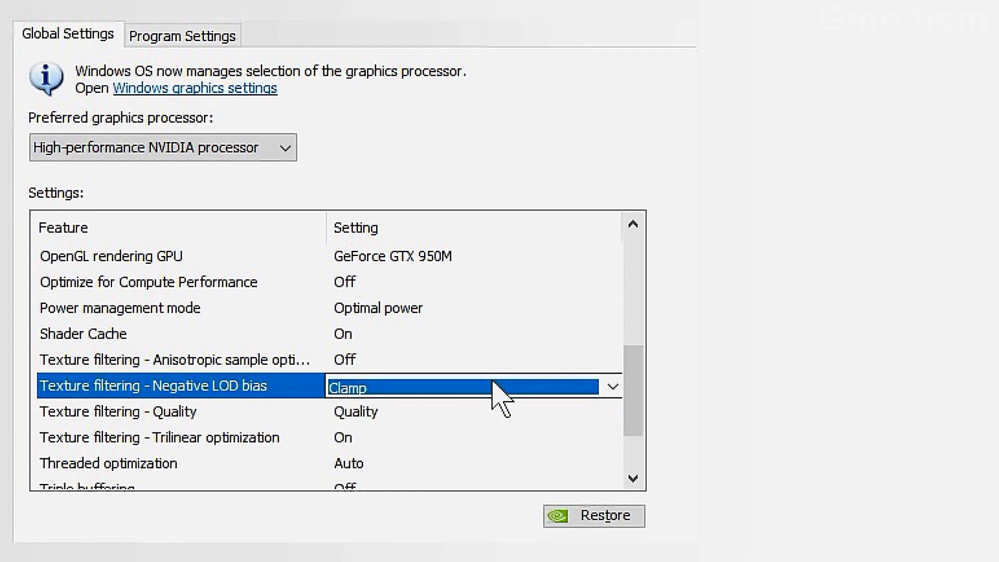
click(162, 414)
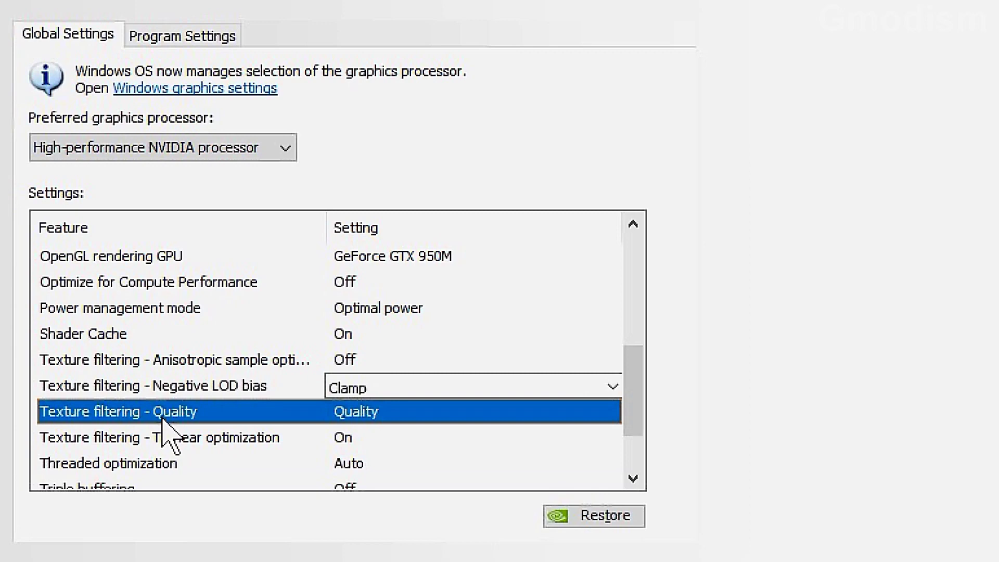
click(512, 411)
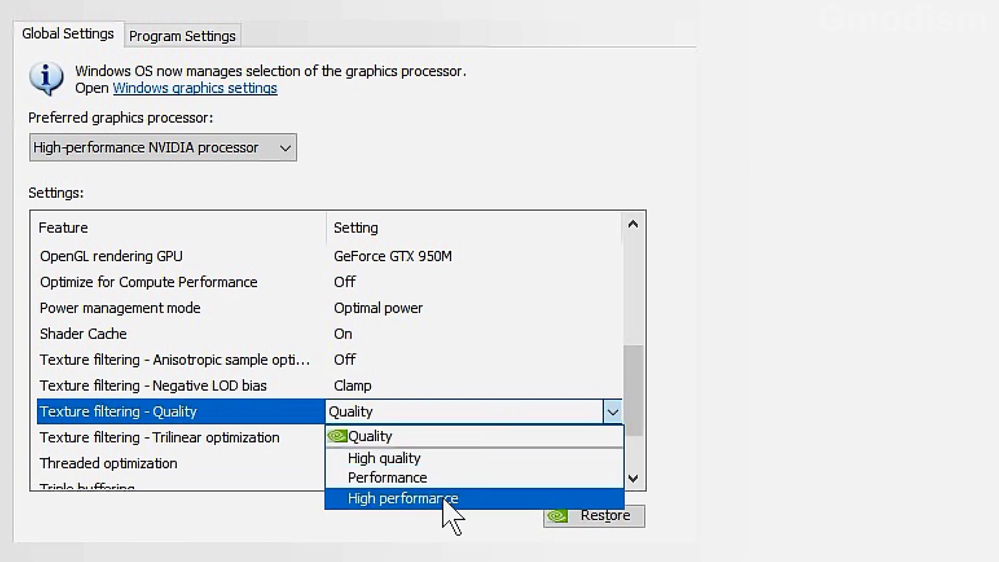
click(471, 437)
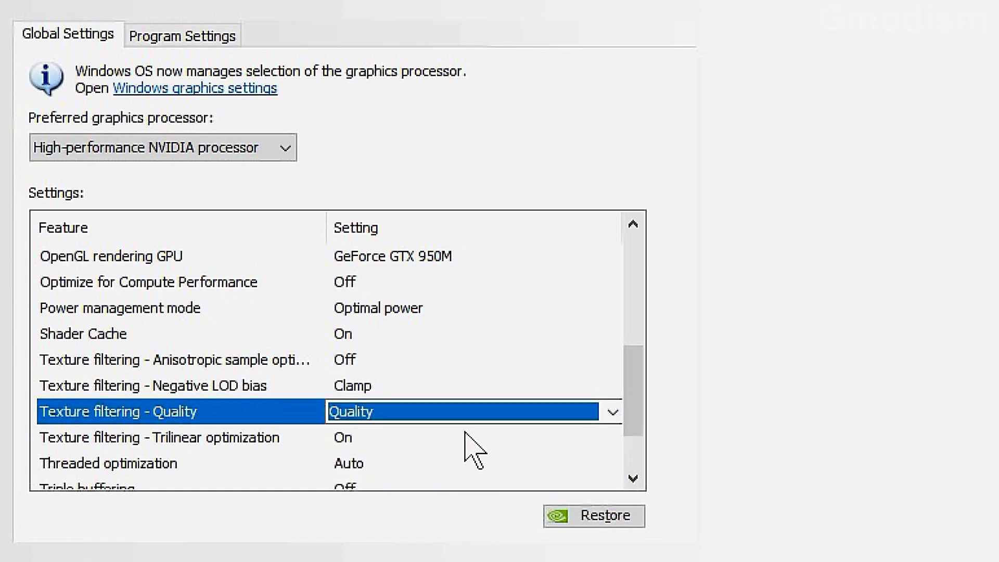
click(500, 411)
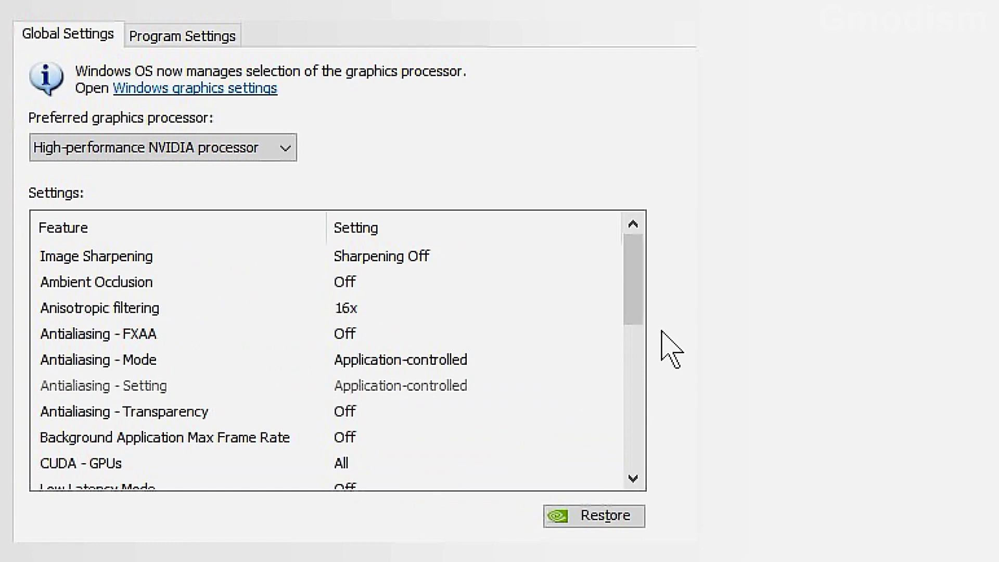
drag(637, 367, 648, 428)
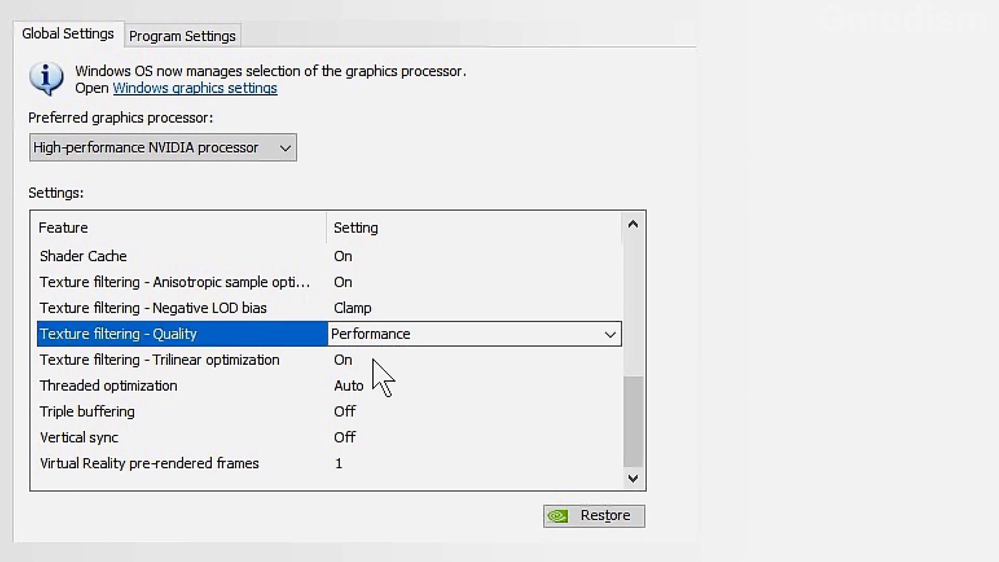
click(373, 361)
click(197, 389)
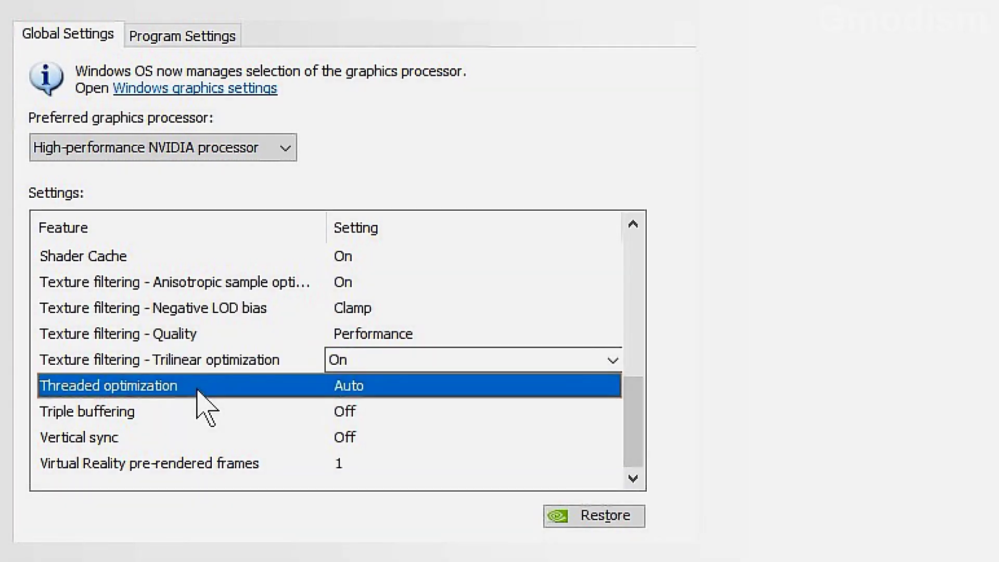
click(408, 388)
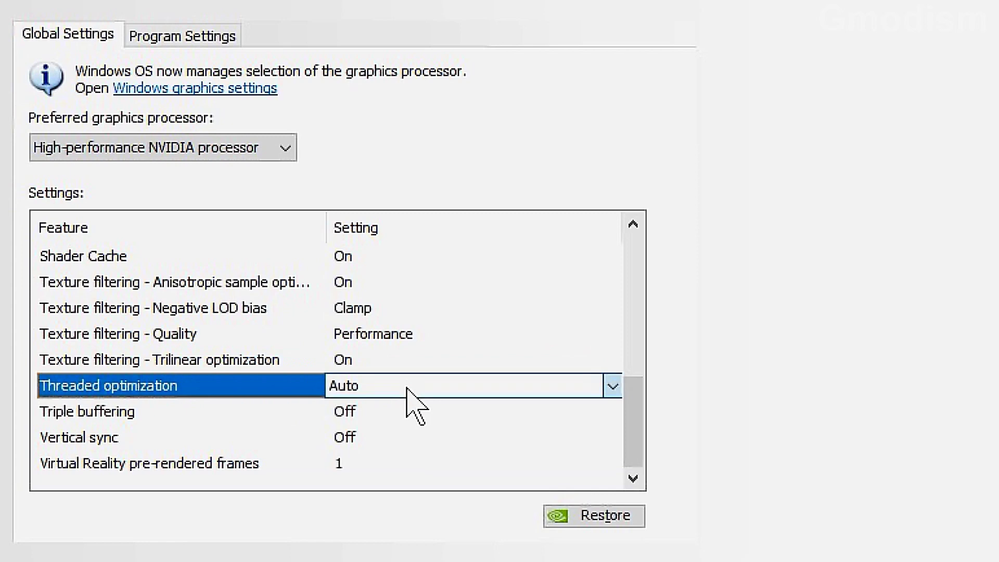
click(408, 388)
click(408, 390)
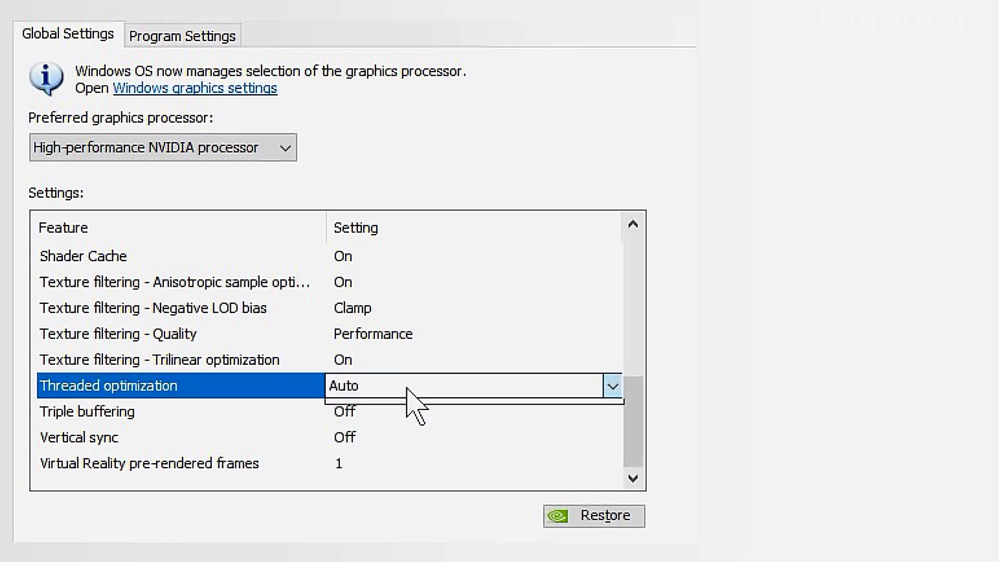
click(408, 387)
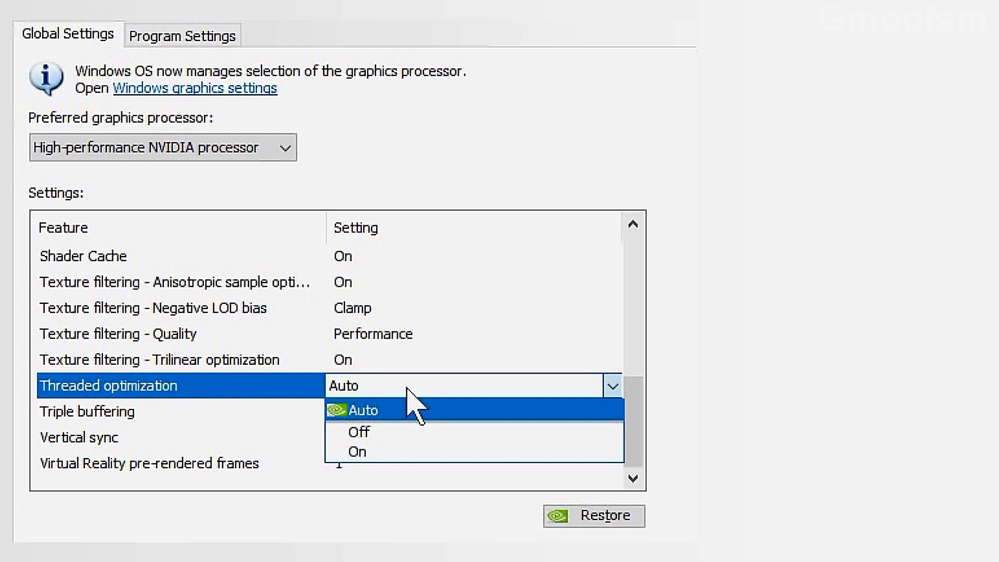
click(408, 388)
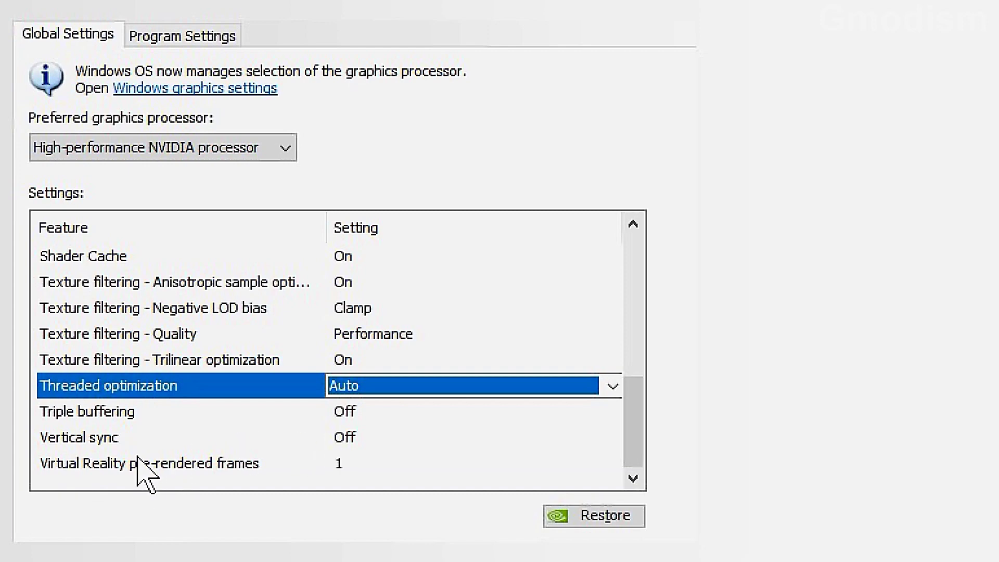
click(86, 438)
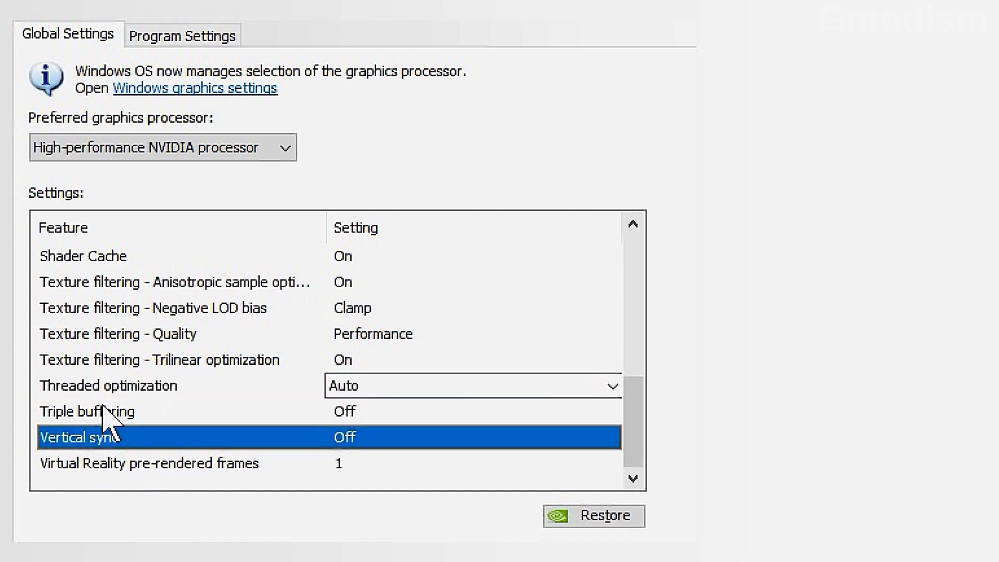
click(102, 434)
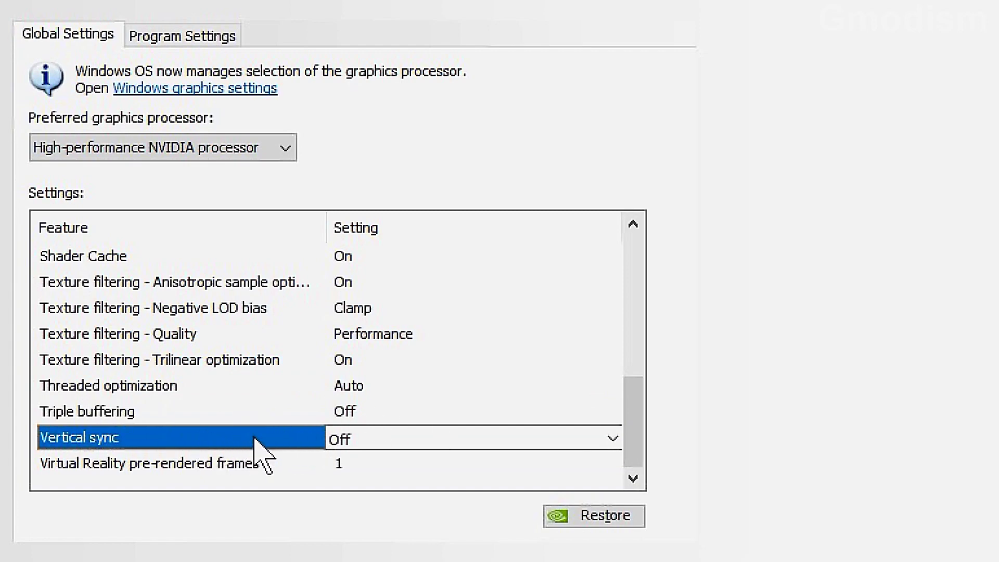
click(397, 438)
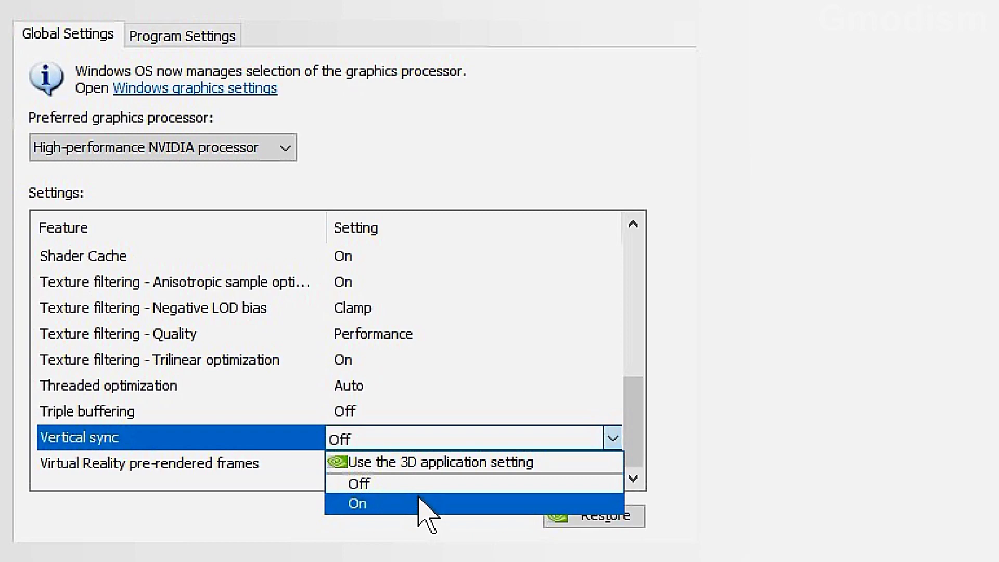
click(422, 484)
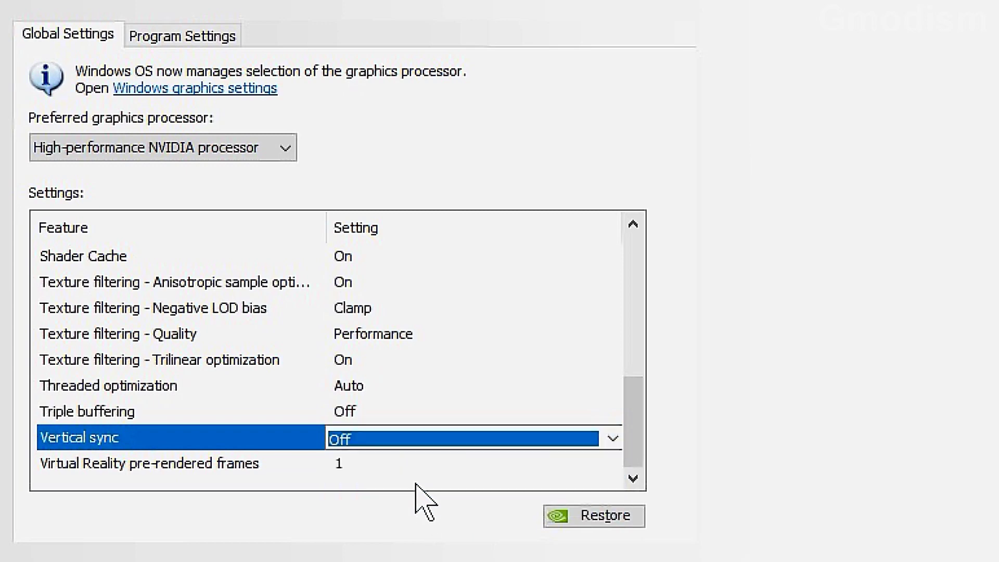
click(472, 440)
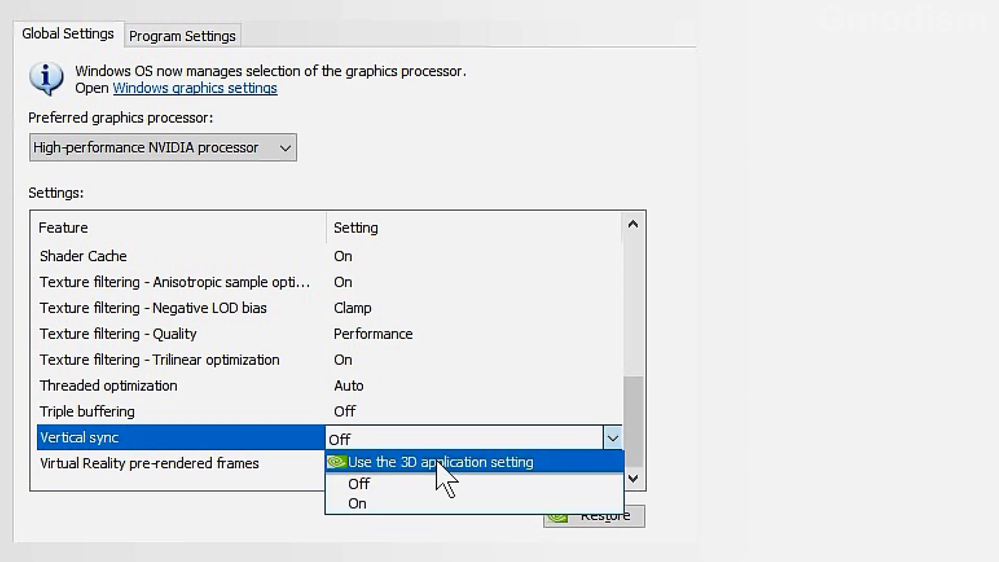
click(441, 465)
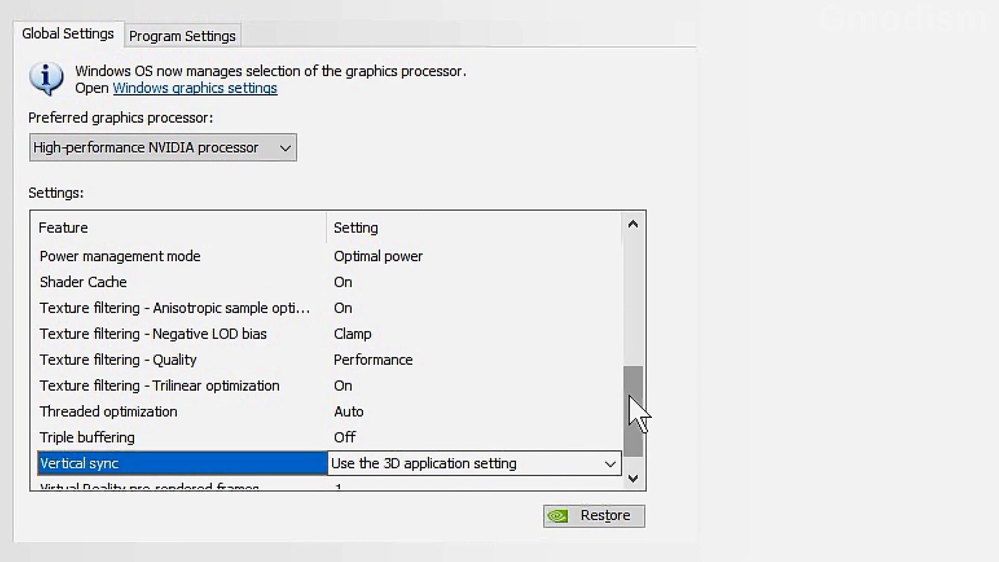
drag(634, 407, 634, 469)
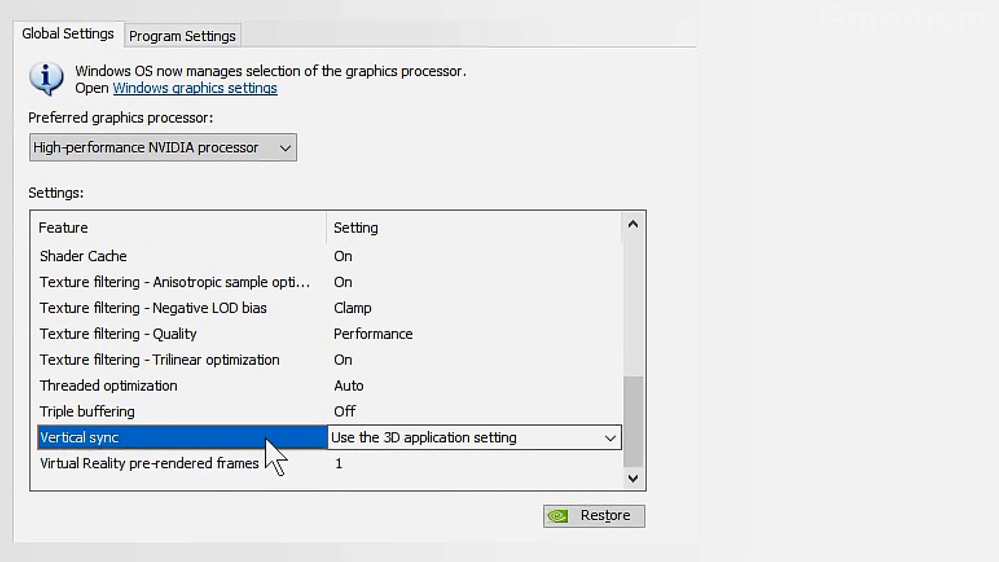
click(367, 438)
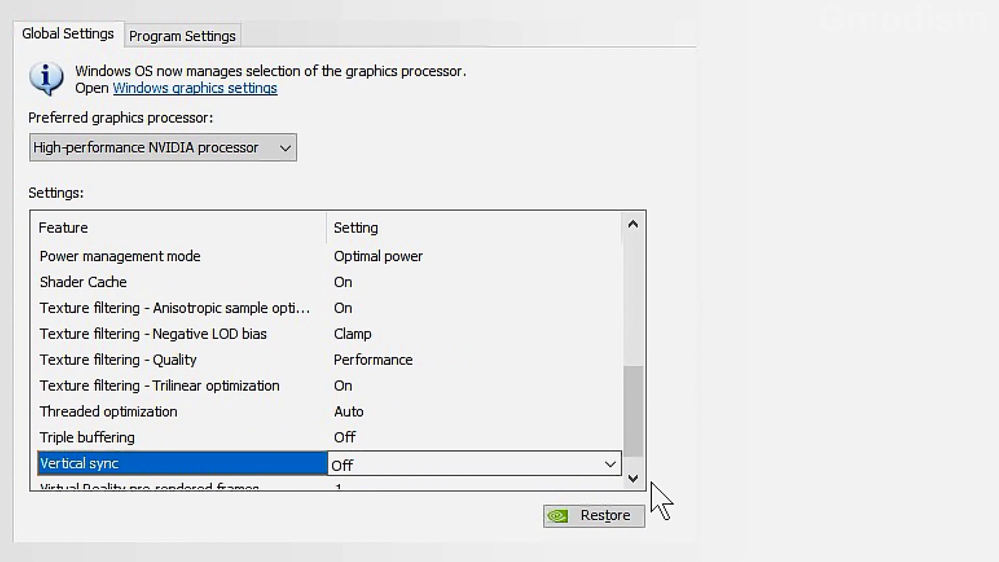
drag(645, 413, 645, 442)
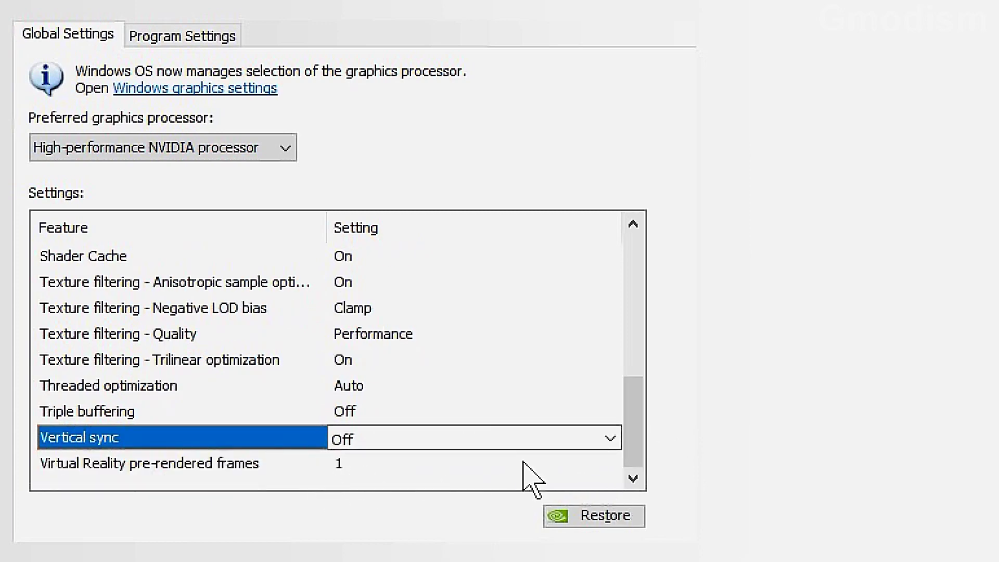
click(222, 468)
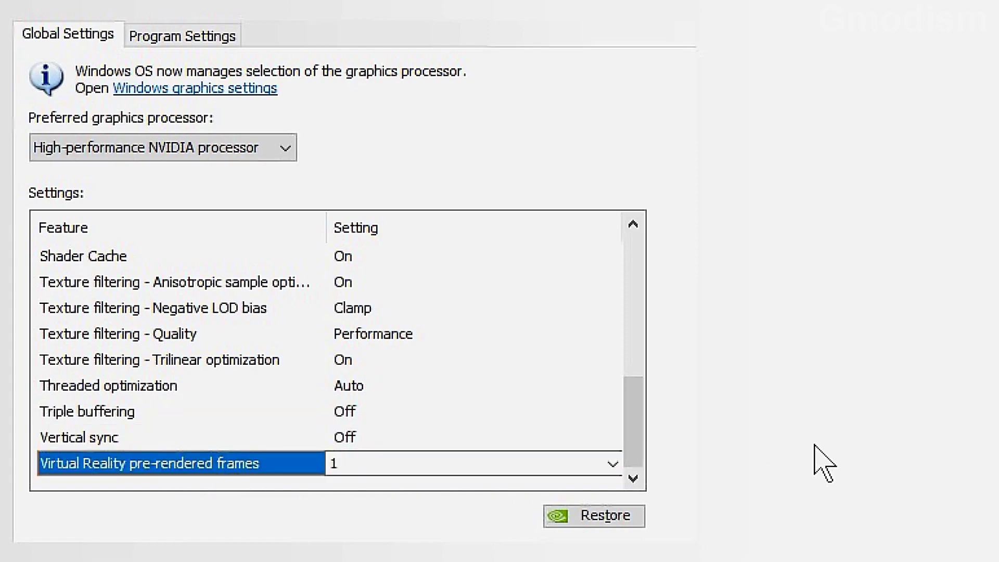
drag(635, 428, 634, 257)
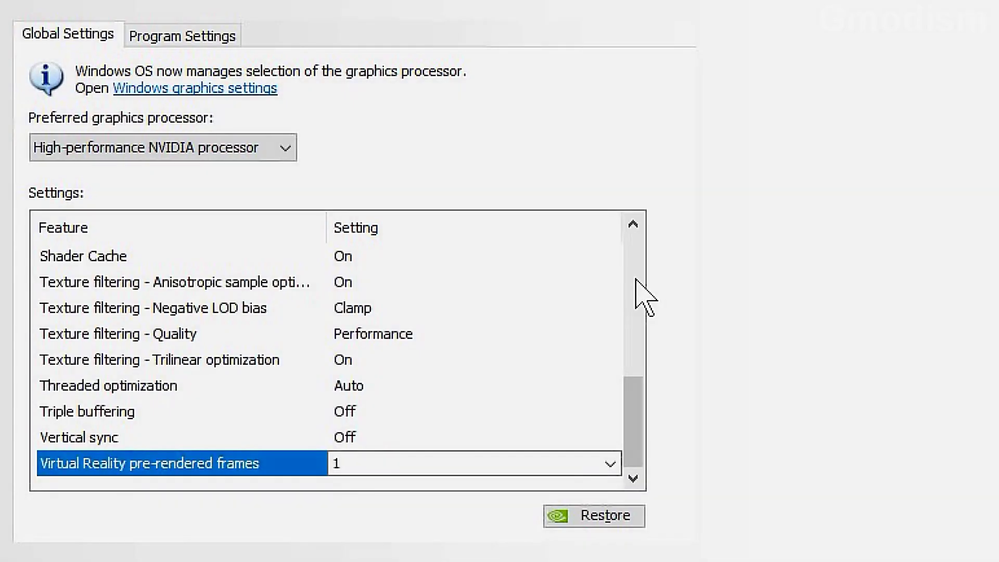
drag(634, 425, 634, 242)
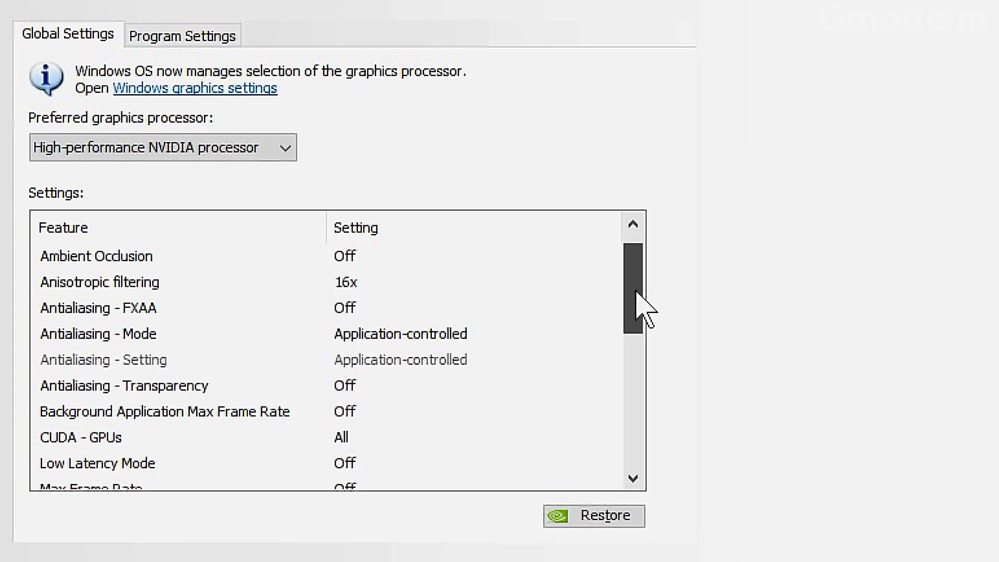
drag(640, 295, 645, 258)
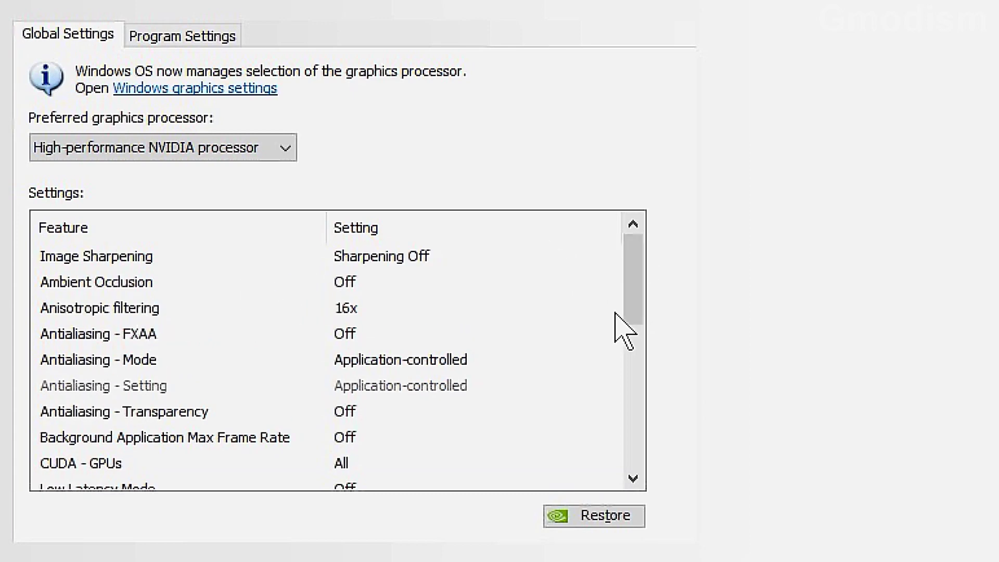
drag(634, 282, 643, 367)
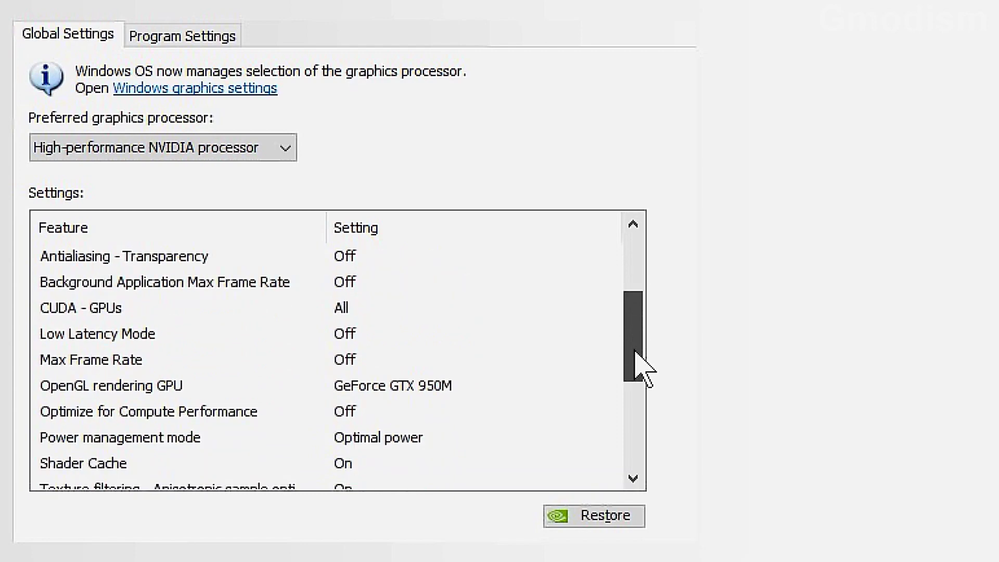
drag(643, 367, 642, 398)
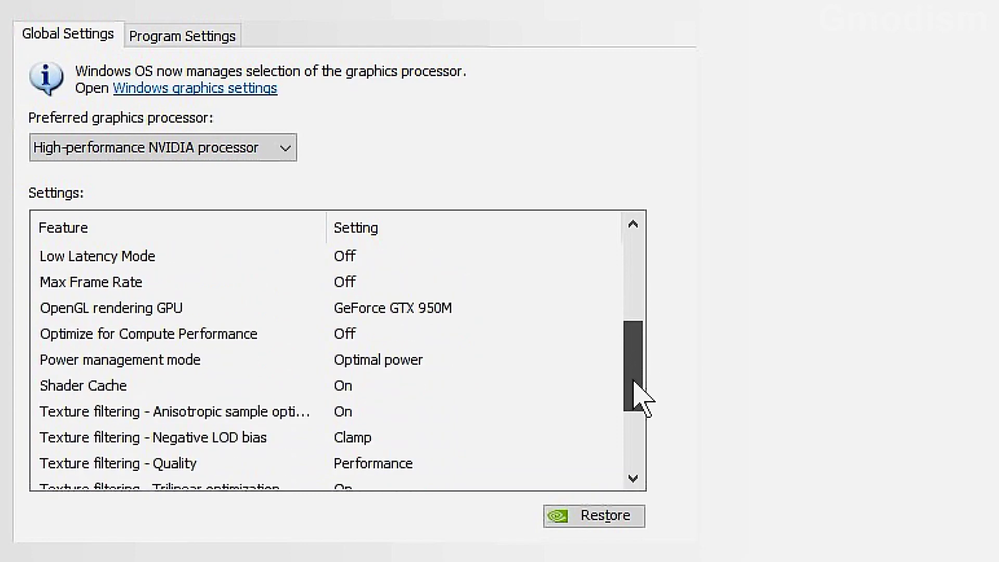
mouse_move(642, 398)
mouse_down()
mouse_move(629, 469)
mouse_move(638, 414)
mouse_move(634, 277)
mouse_move(601, 406)
mouse_up()
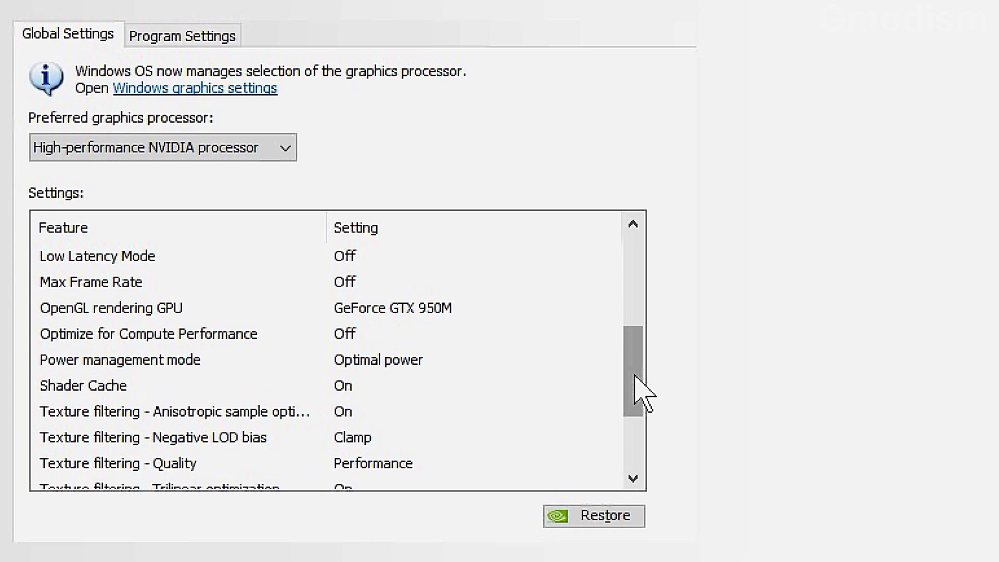
drag(636, 390, 639, 470)
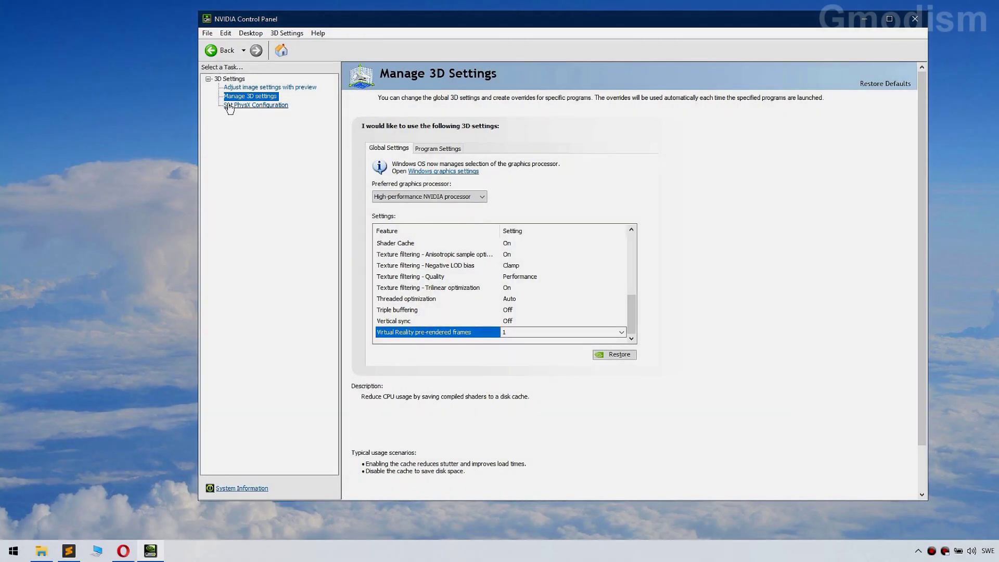
Step: Go to the Set PhysX Configuration page in the task tree
click(250, 104)
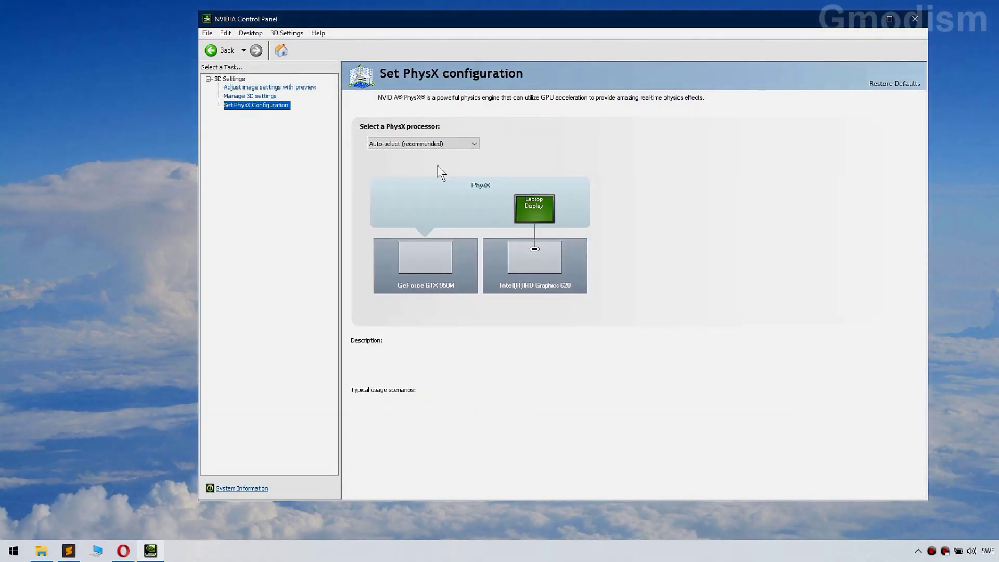
Step: Set the PhysX processor to GeForce GTX 950M, apply it, and exit NVIDIA Control Panel
click(442, 145)
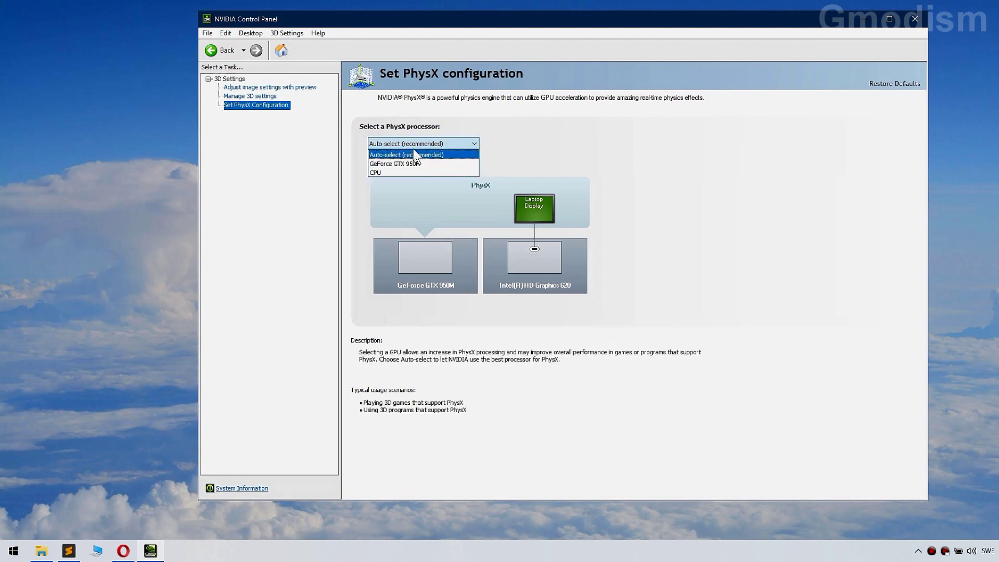
click(414, 165)
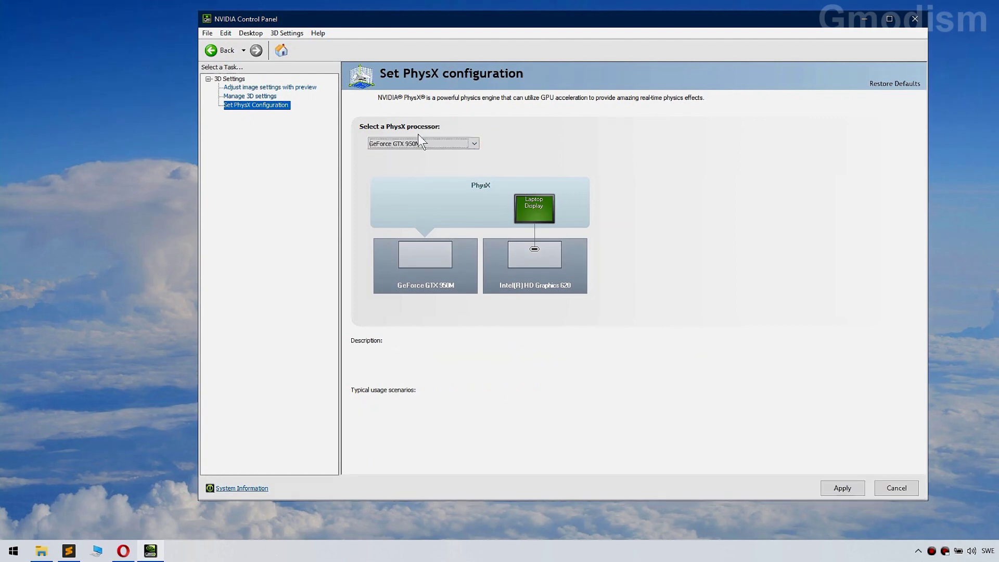
click(843, 484)
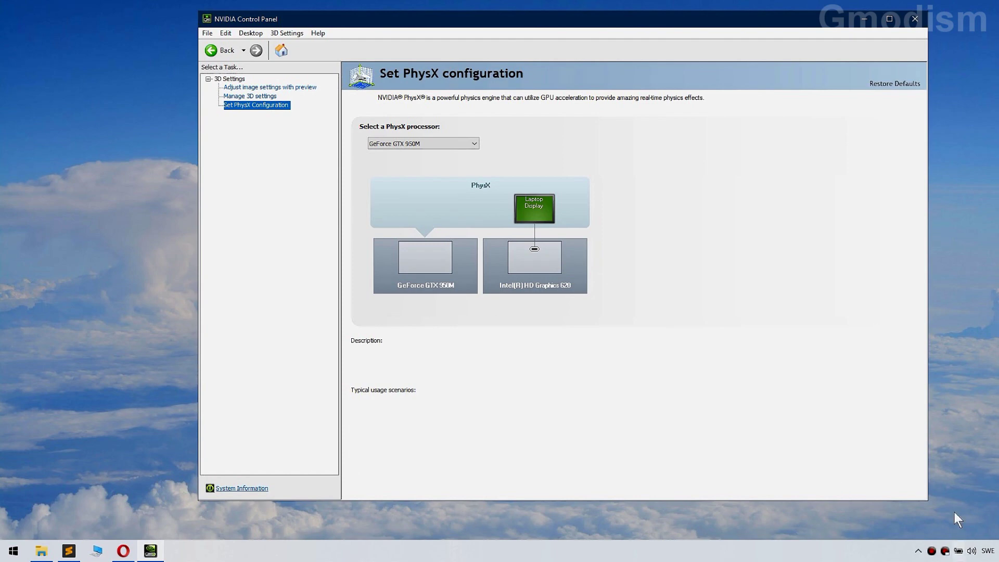
click(915, 20)
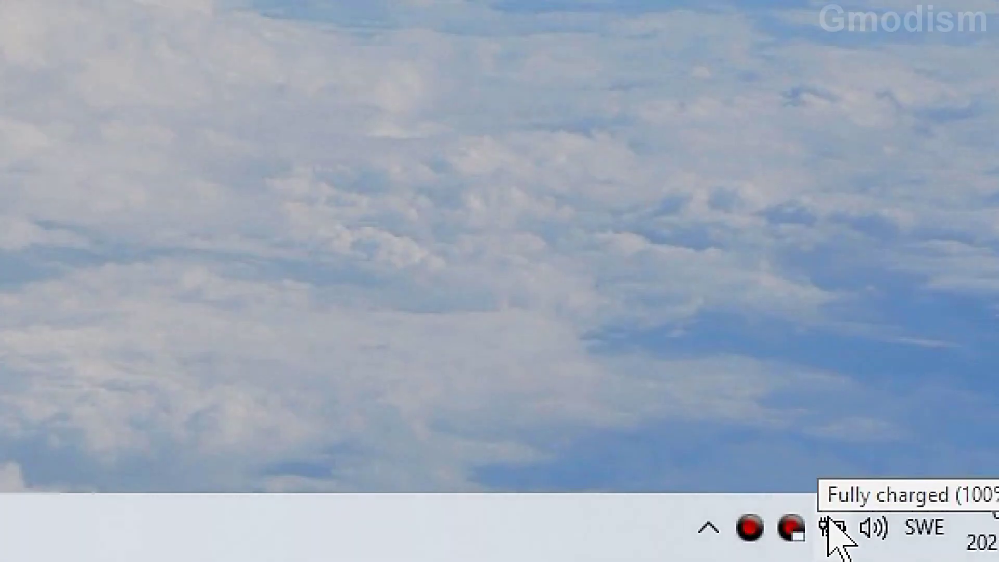
Step: Bring up Power Options from the battery icon and view My Custom Plan 1's settings
right_click(834, 531)
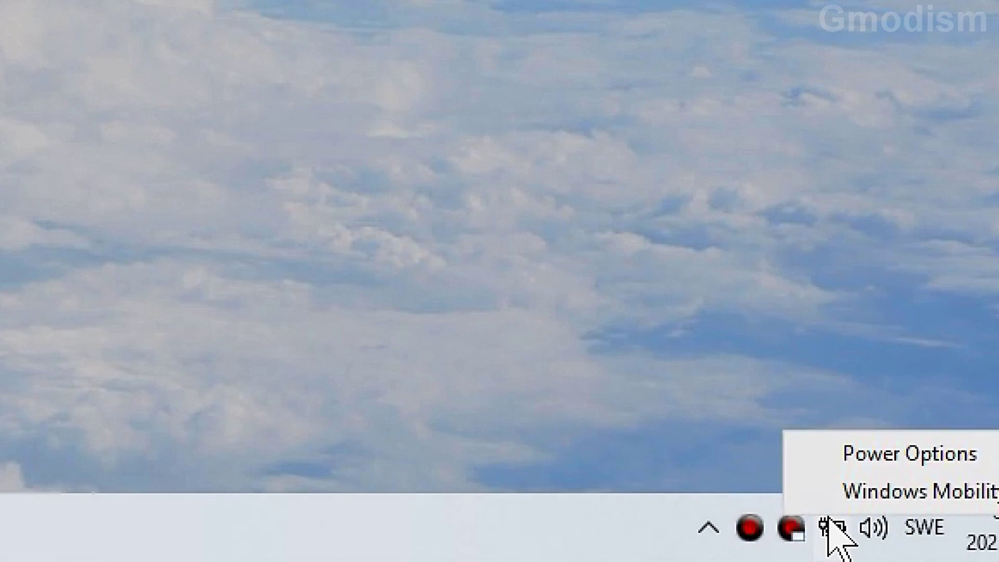
click(910, 454)
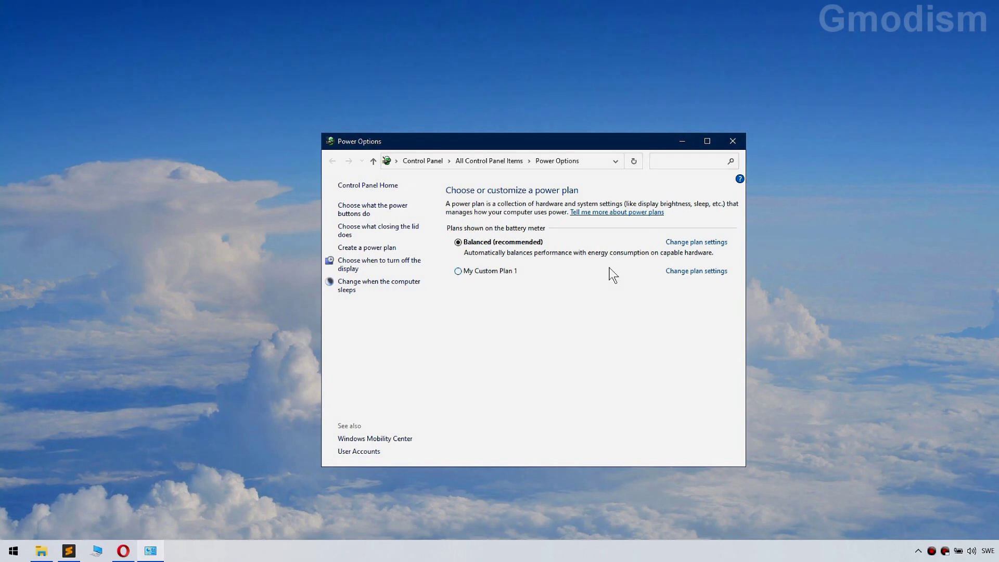
click(474, 271)
click(705, 275)
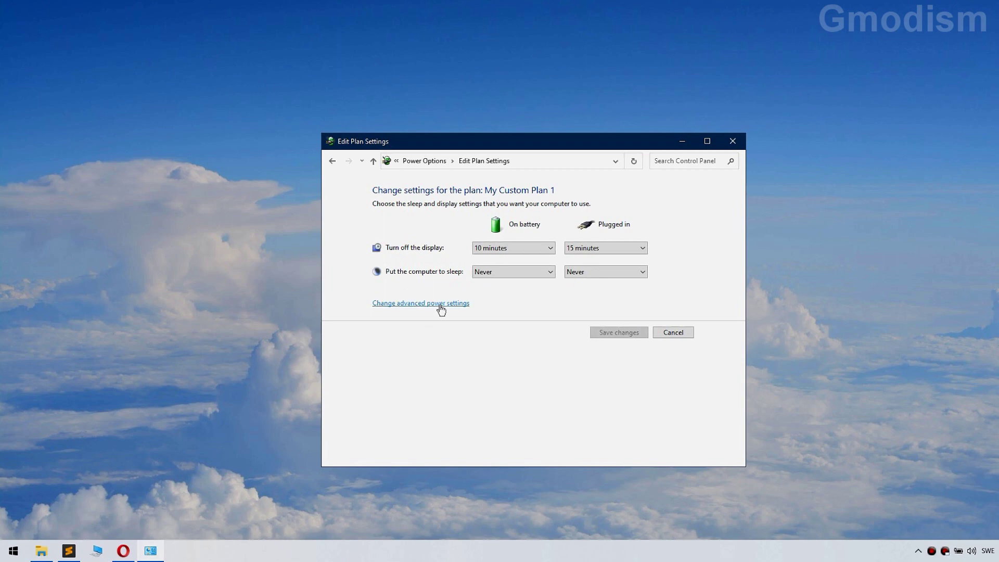
Step: Look over My Custom Plan 1's advanced power settings, then reselect the Balanced plan
click(420, 303)
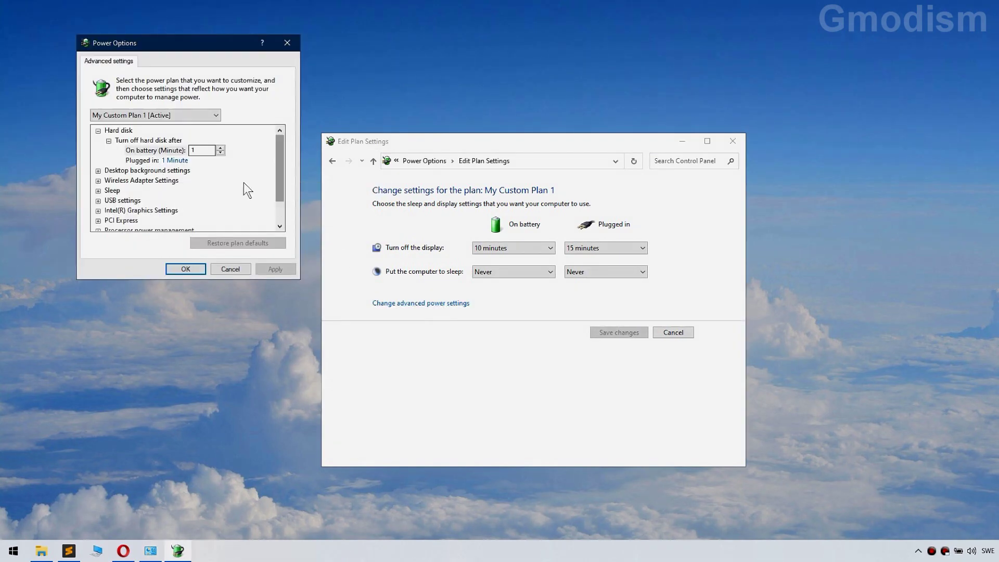
drag(280, 160, 280, 182)
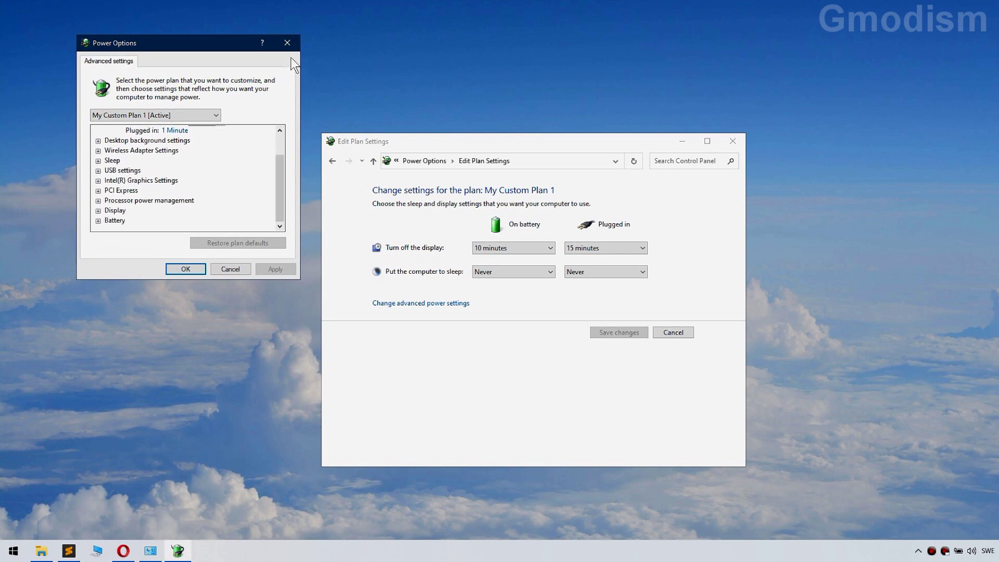
click(287, 42)
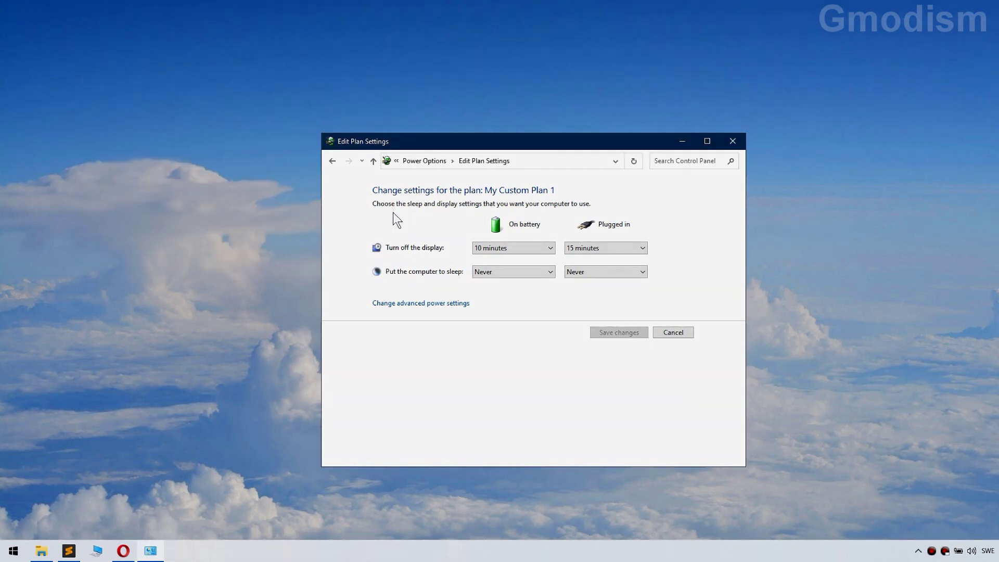
click(424, 161)
click(459, 243)
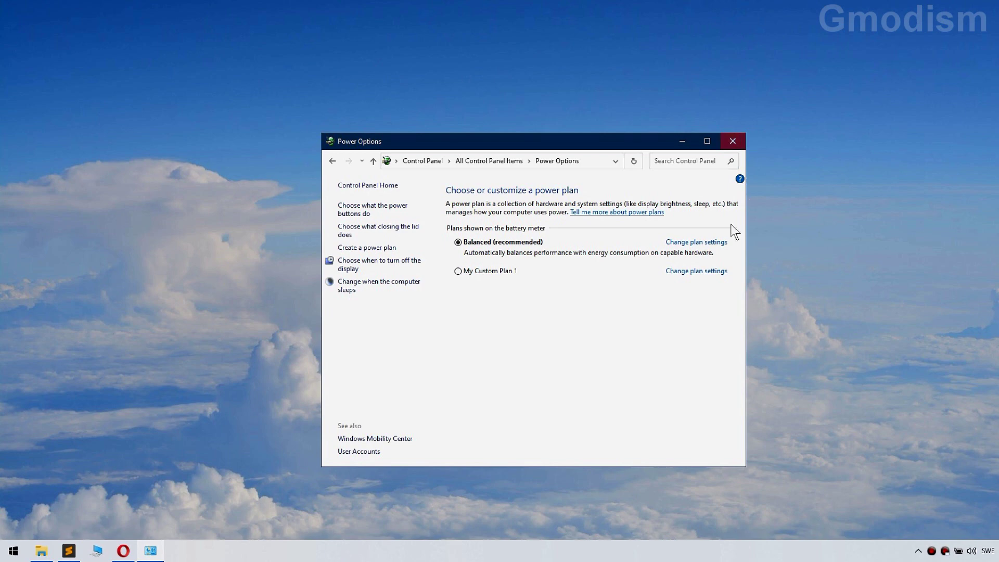
Step: Check the Balanced plan's maximum processor state on battery and plugged in
click(696, 242)
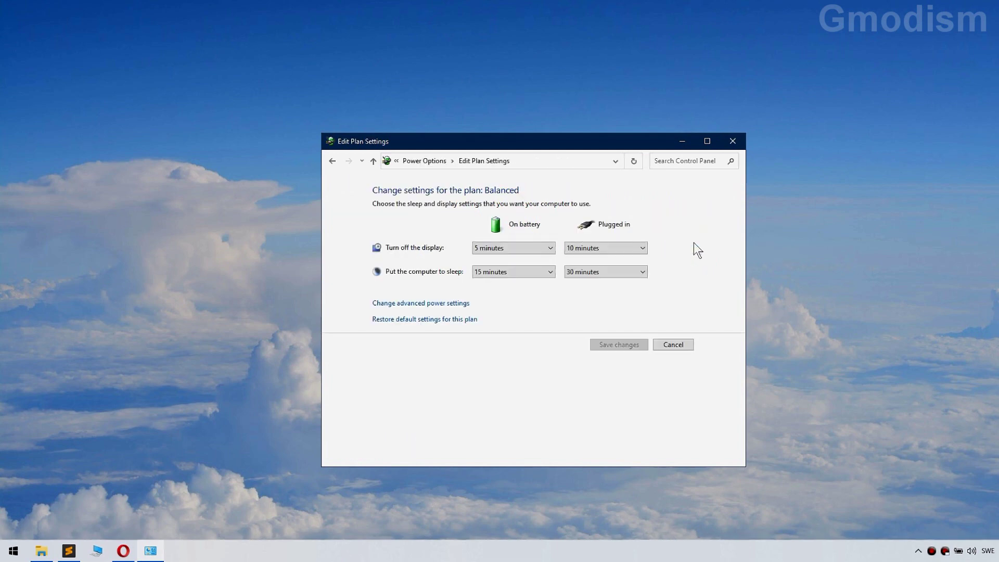
click(430, 305)
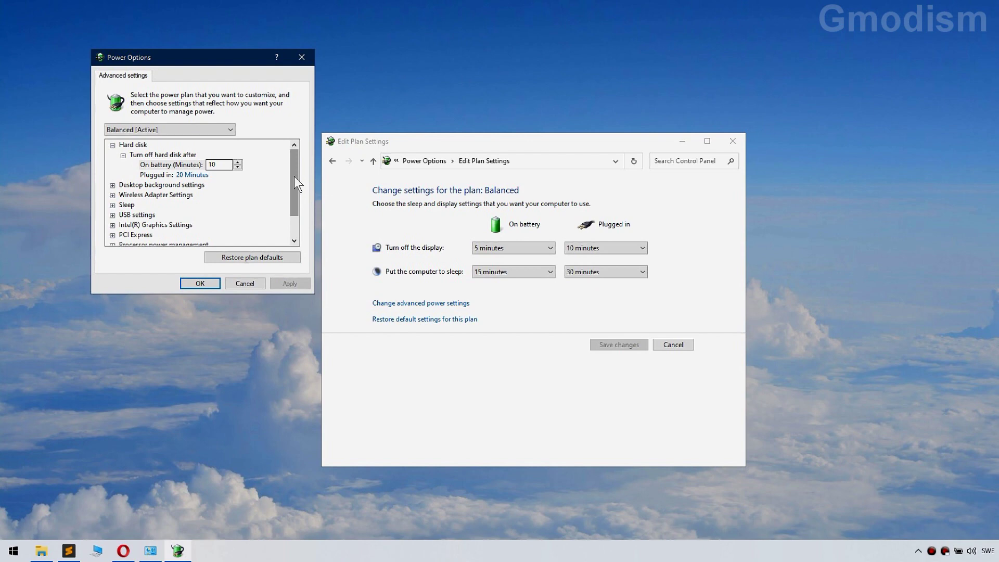
drag(295, 176, 292, 218)
click(112, 215)
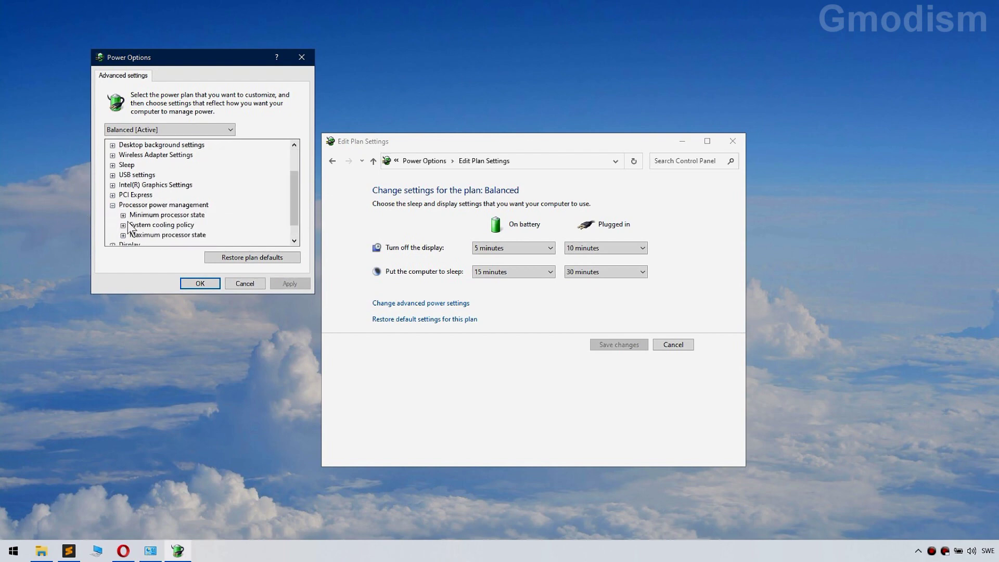
click(123, 235)
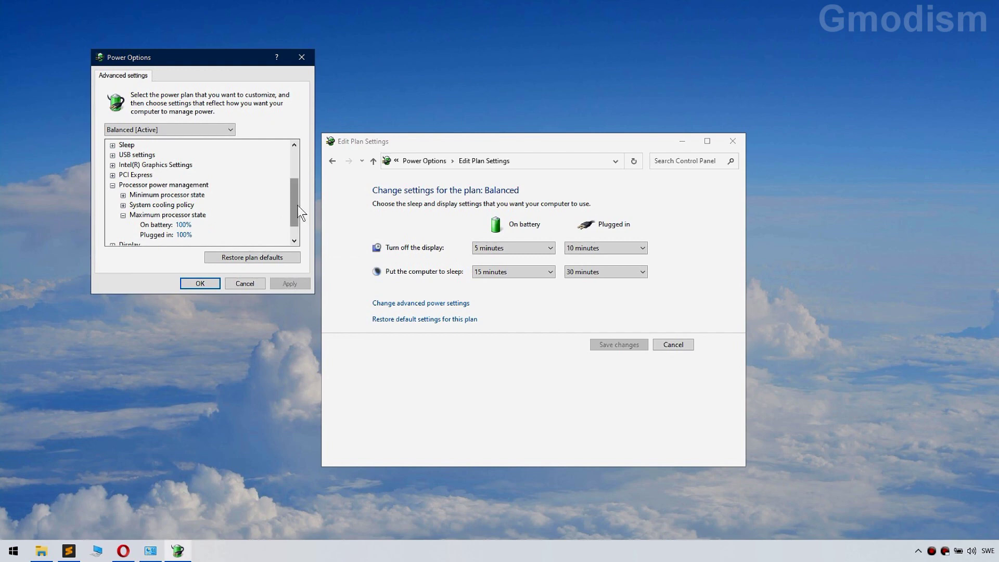
scroll(300, 205, down, 1)
click(184, 215)
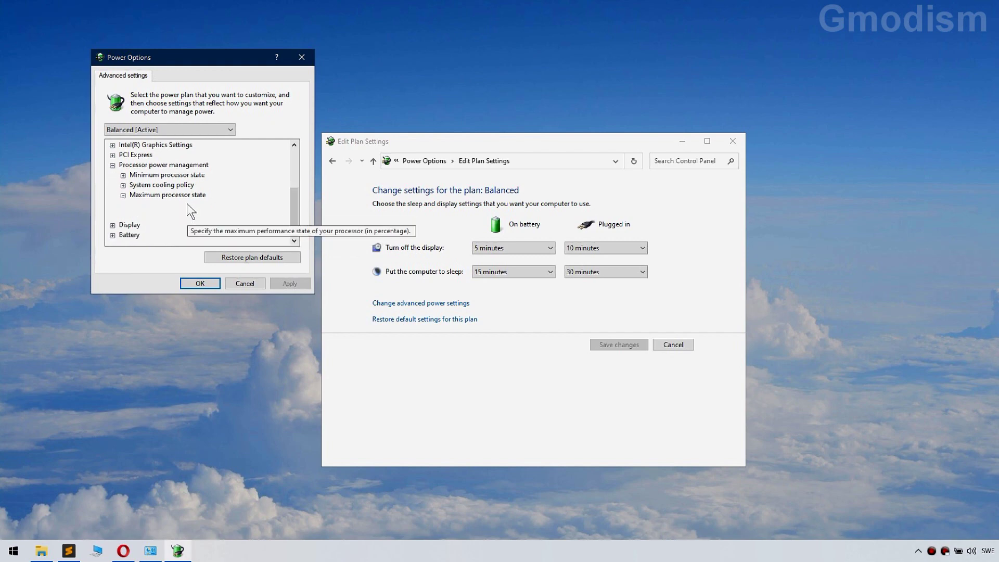
click(186, 204)
mouse_move(296, 226)
mouse_down()
mouse_move(293, 142)
mouse_move(294, 230)
mouse_up()
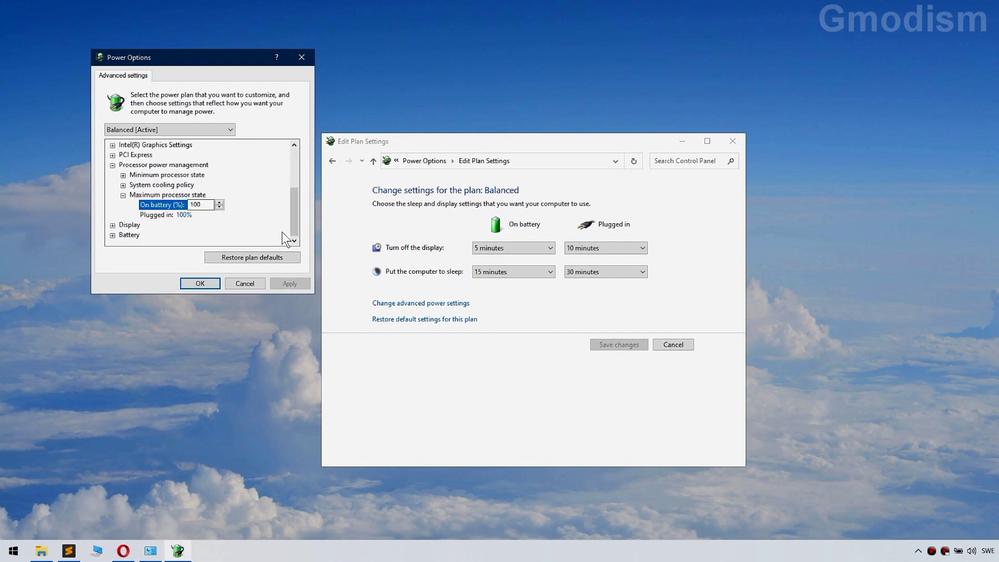
drag(296, 210, 296, 218)
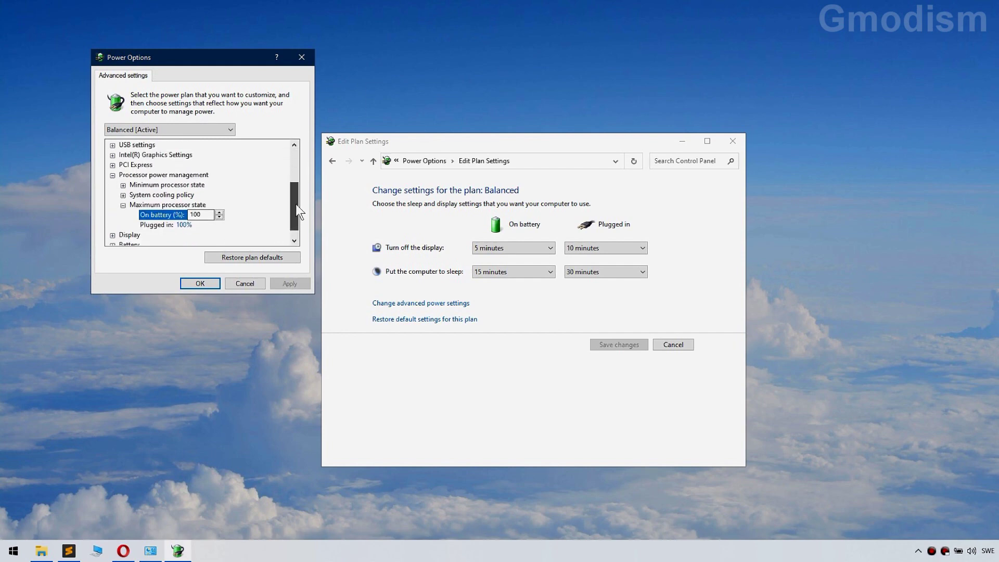
Step: Inspect the Balanced plan's display power settings, then return to the plan list
double_click(130, 226)
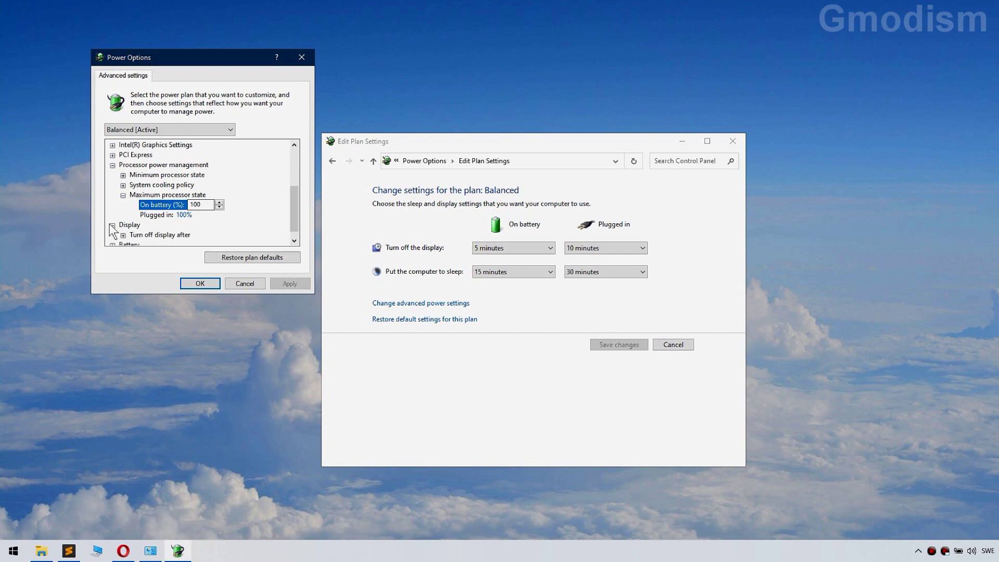
scroll(290, 211, down, 1)
scroll(291, 211, up, 1)
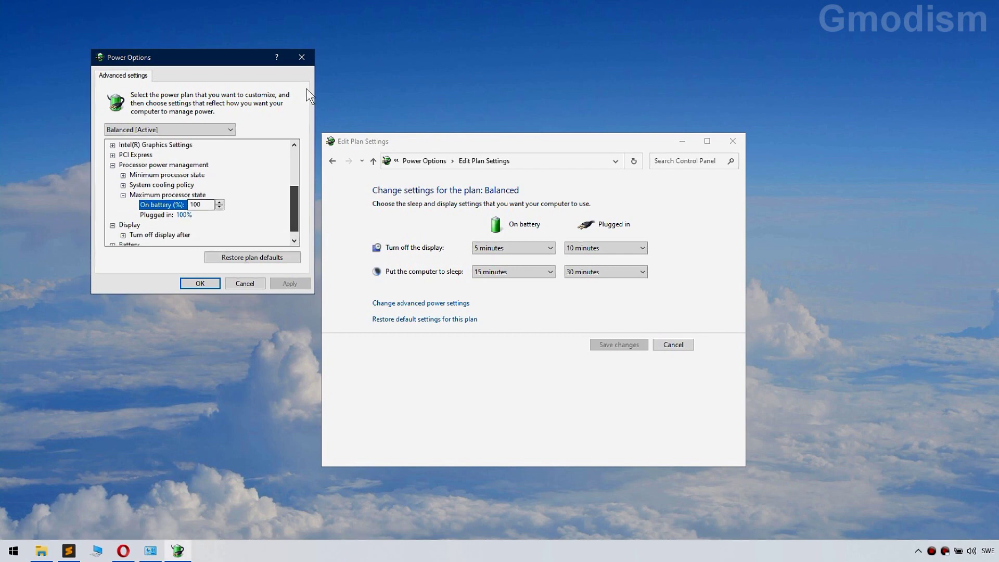
click(301, 57)
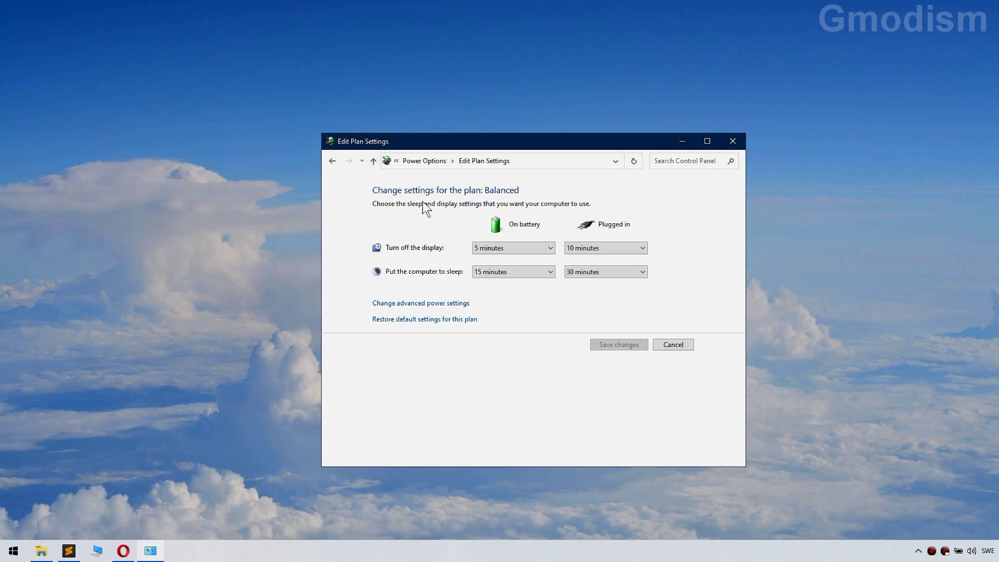
click(332, 162)
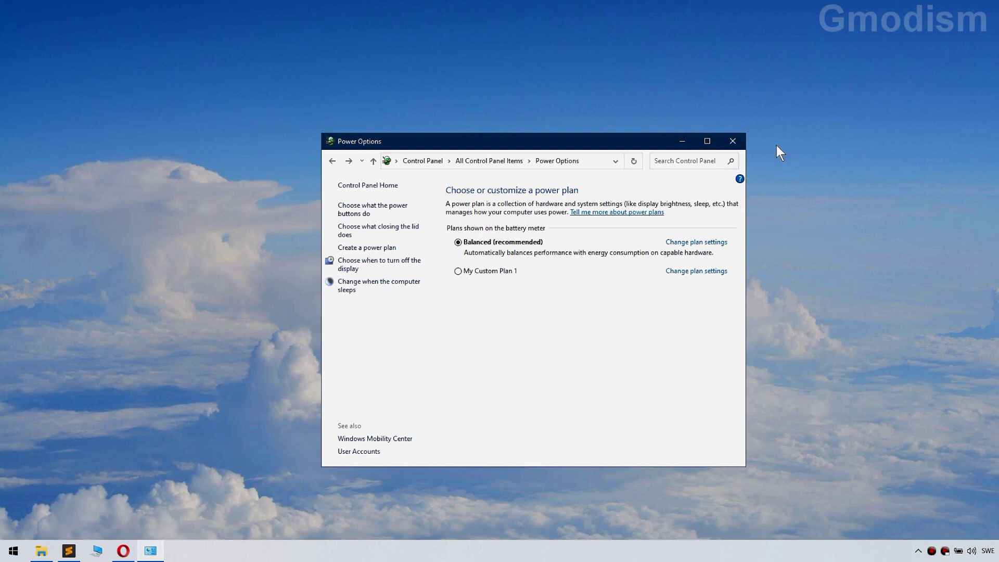
click(734, 141)
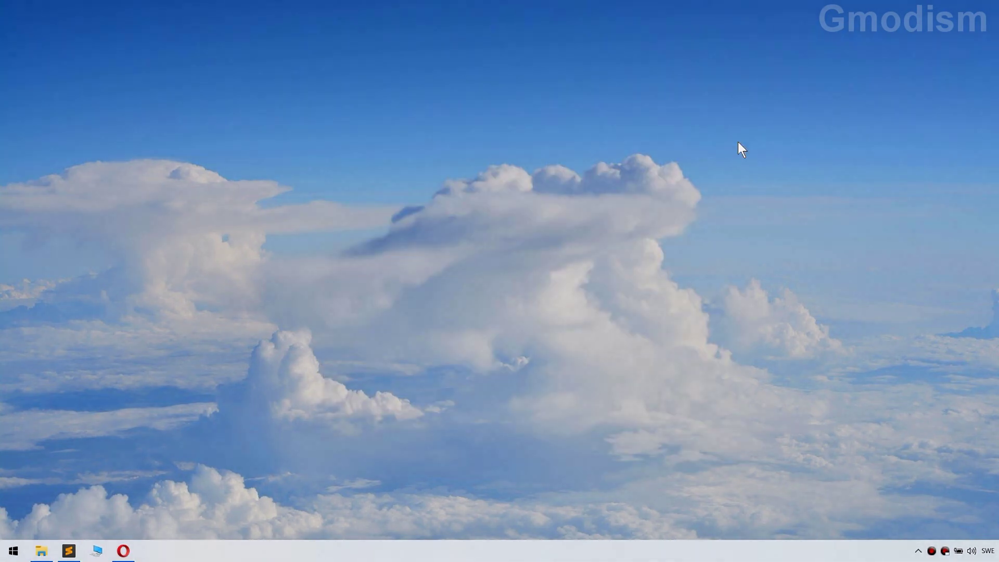